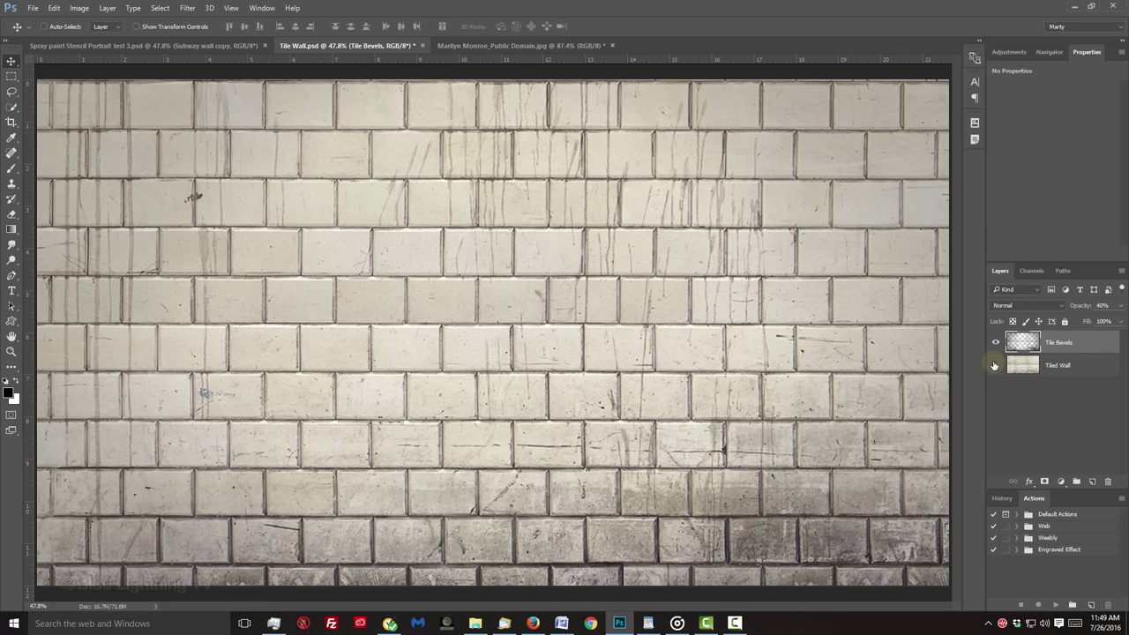
Hide the Tiled Wall layer to view the tile bevels alone, then show it again.
left_click(995, 365)
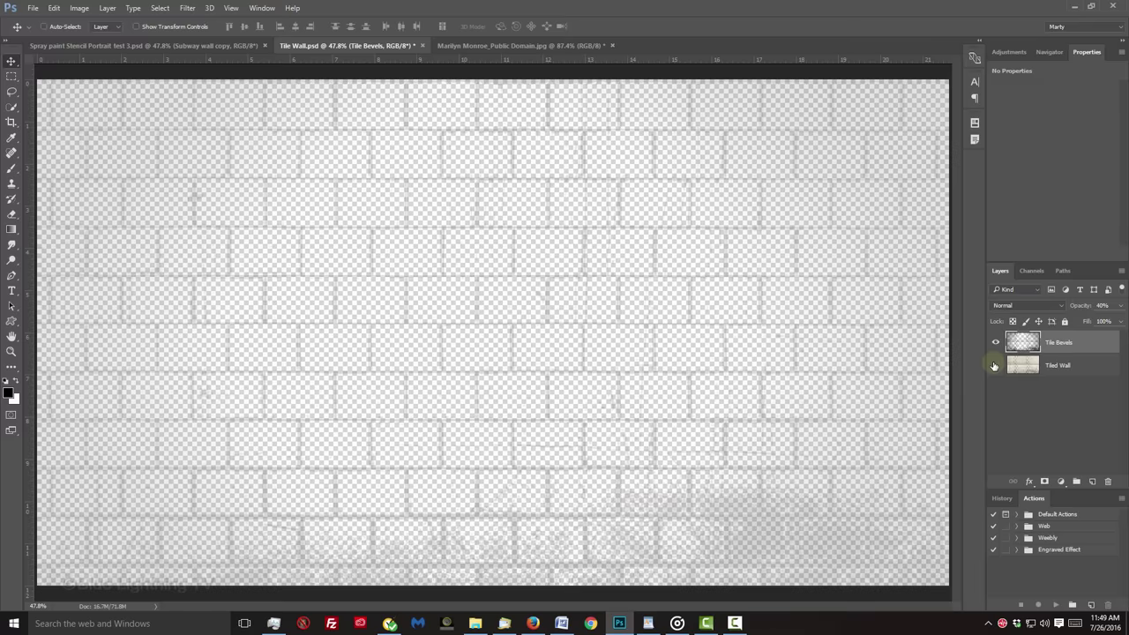
left_click(995, 365)
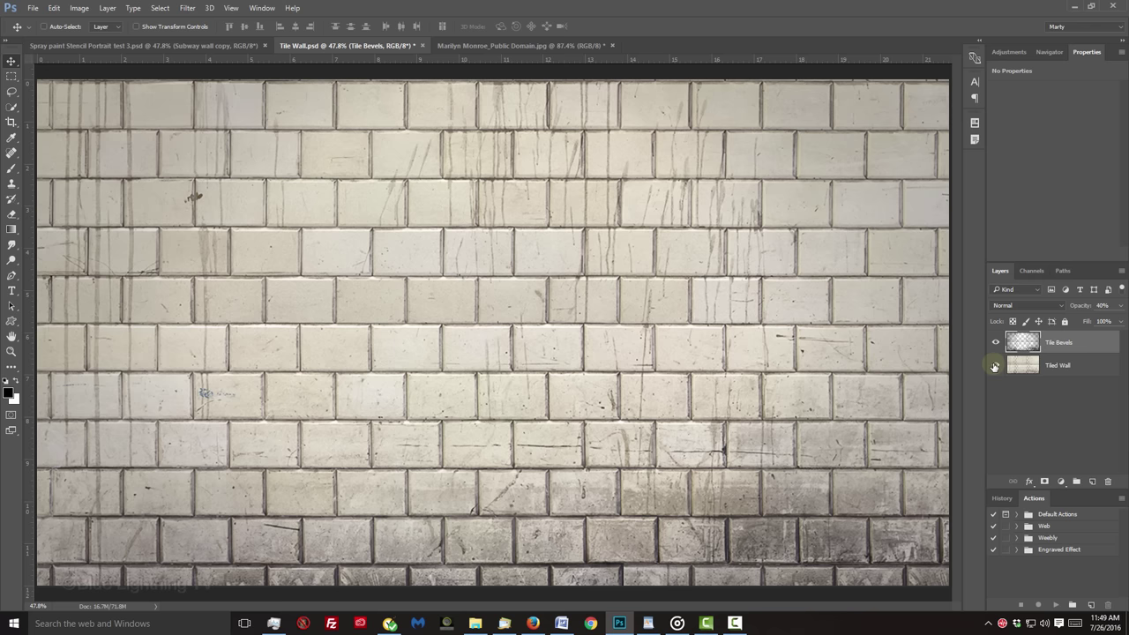
Drag the Marilyn Monroe photo from its document onto the Tile Wall canvas as a new layer.
left_click(530, 46)
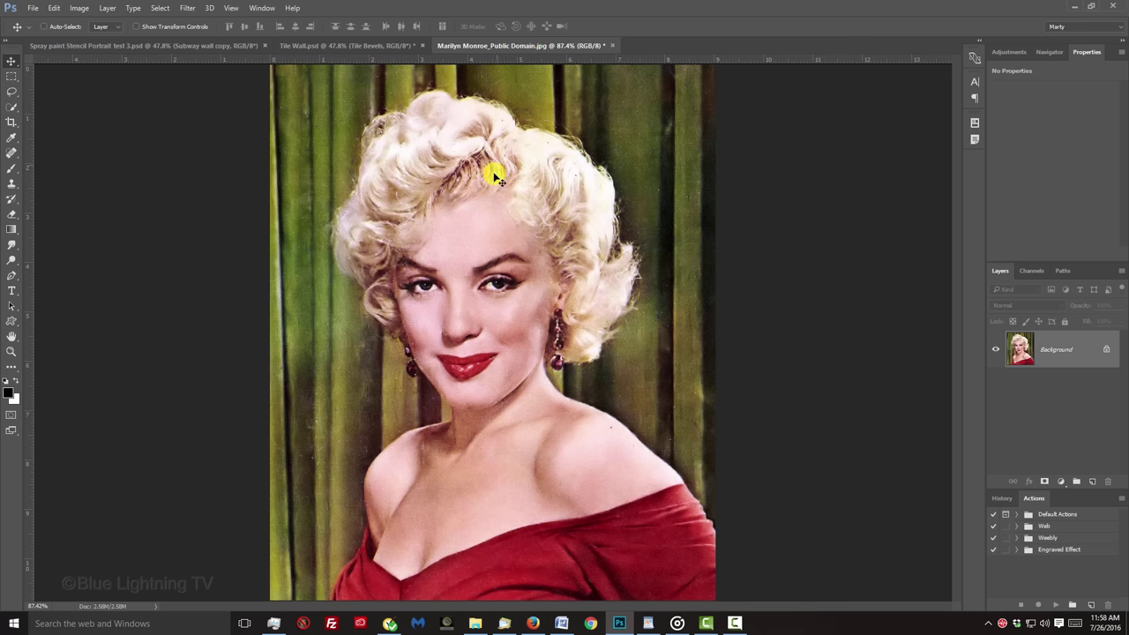
left_click_drag(492, 206, 358, 47)
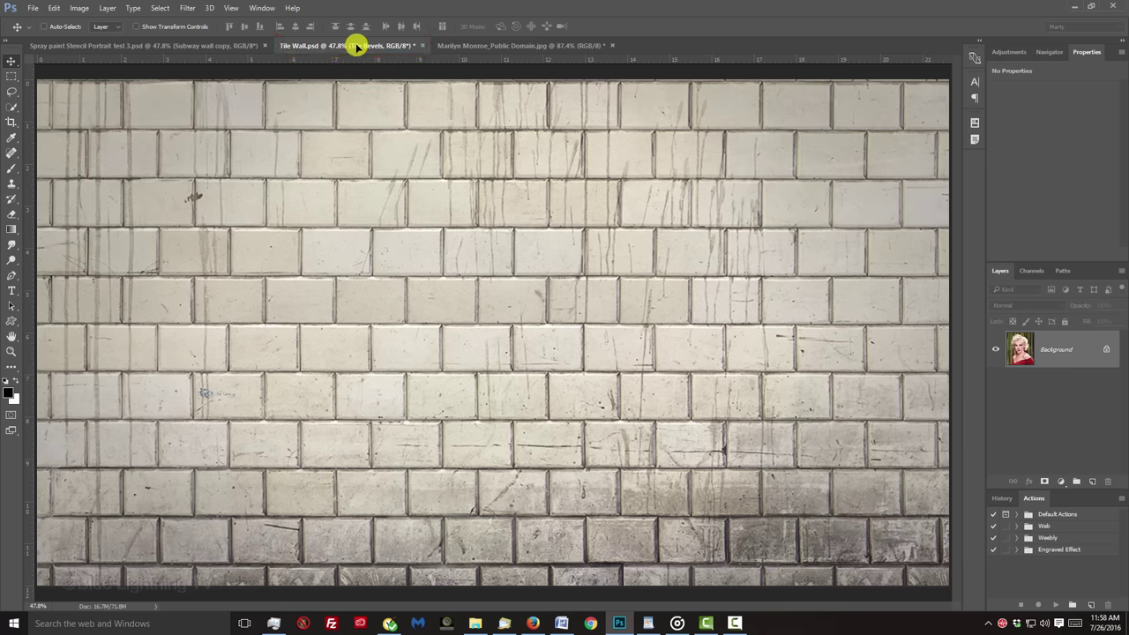
left_click_drag(357, 47, 620, 277)
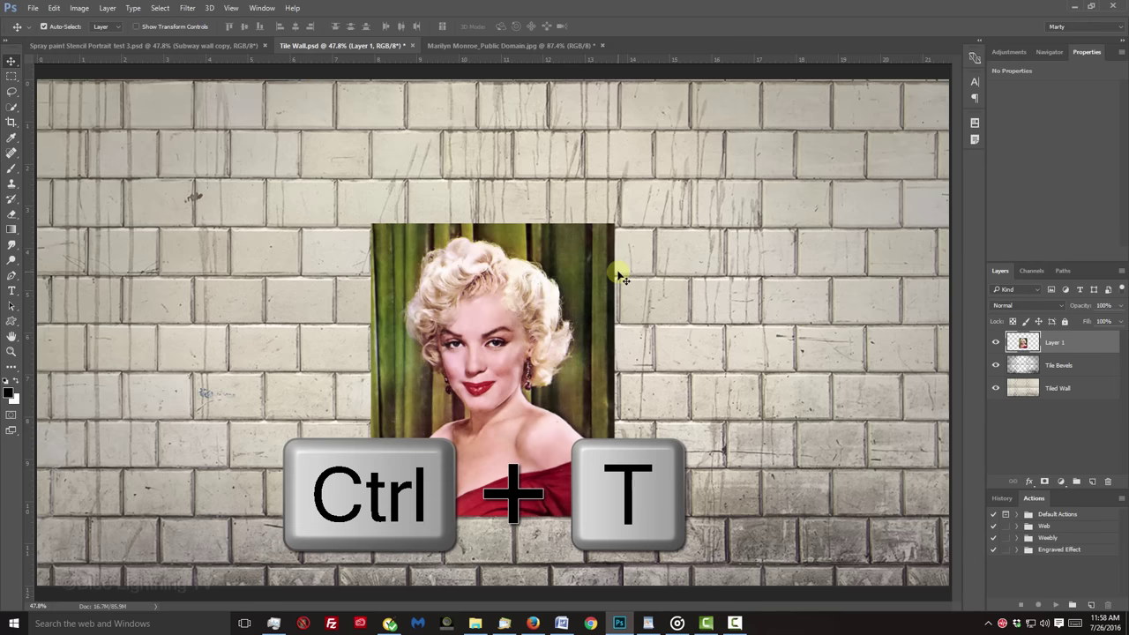
Enlarge the portrait proportionally to about 164.8% and centre it on the wall.
key("ctrl+t")
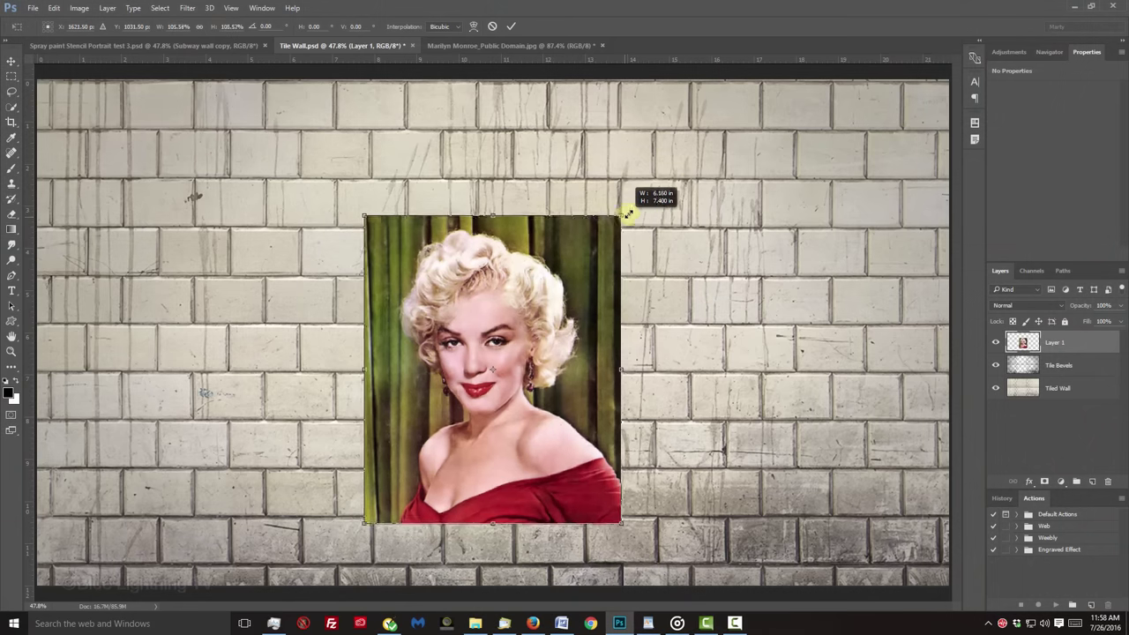
left_click_drag(624, 237, 724, 166)
left_click_drag(568, 216, 582, 228)
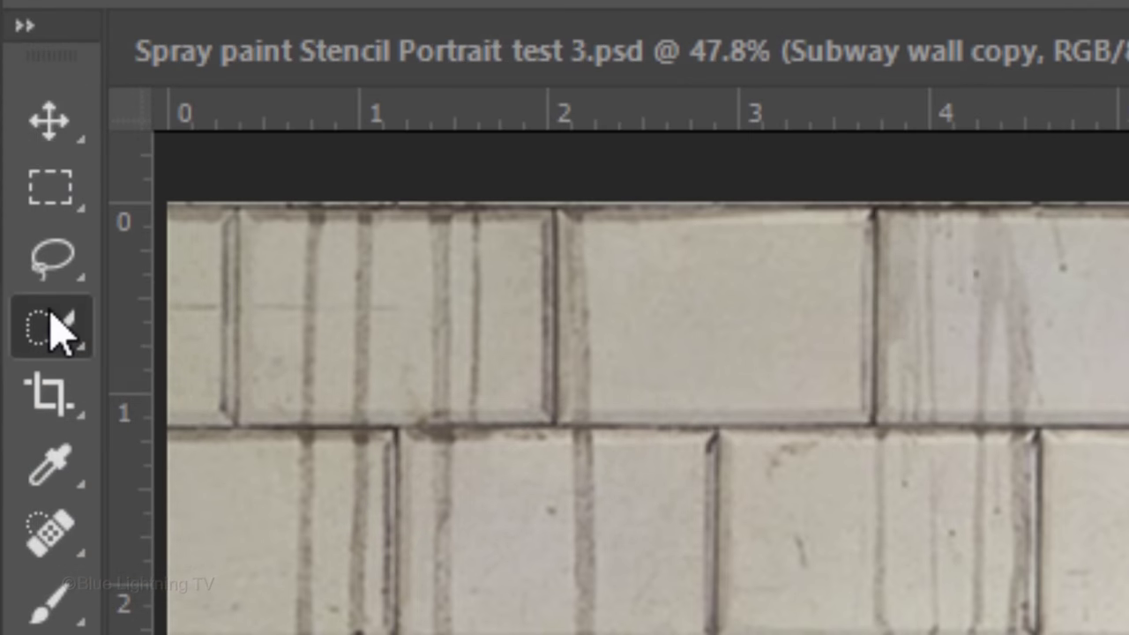
Select the Quick Selection Tool from the toolbar.
left_click(11, 107)
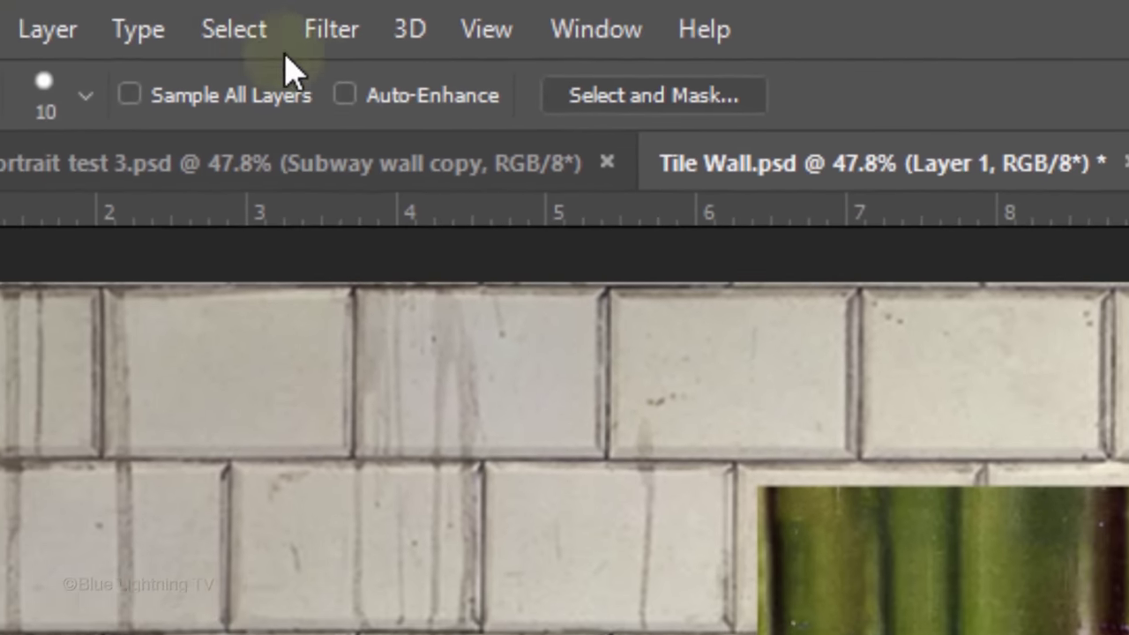
In Select and Mask, preview On Black, set Radius 10 px with Smart Radius, and output to New Layer.
left_click(237, 29)
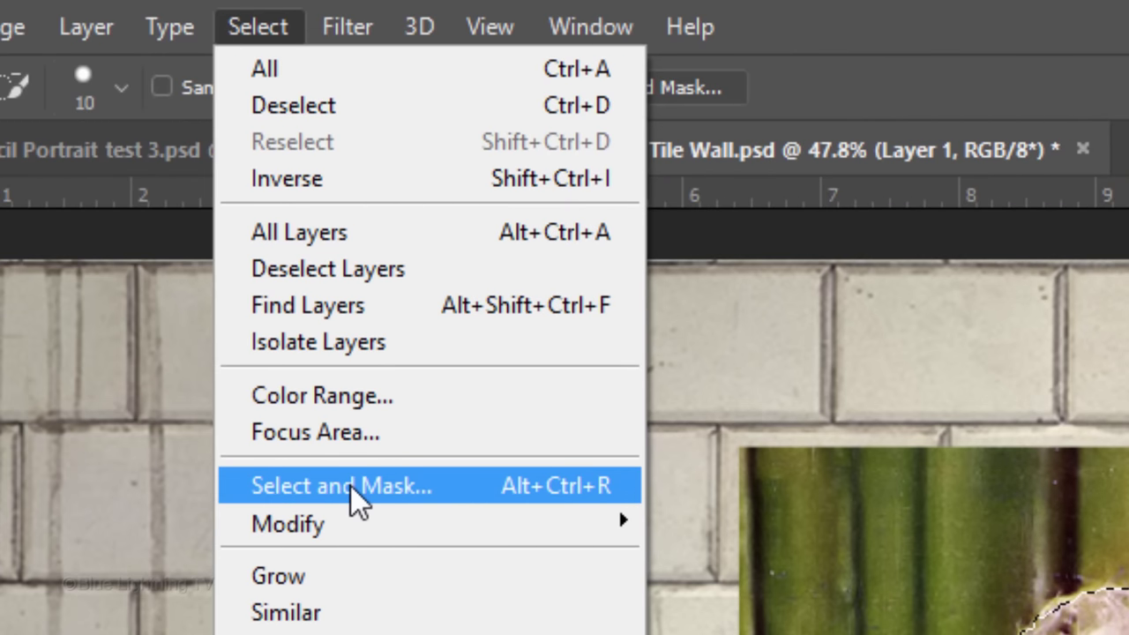
left_click(350, 487)
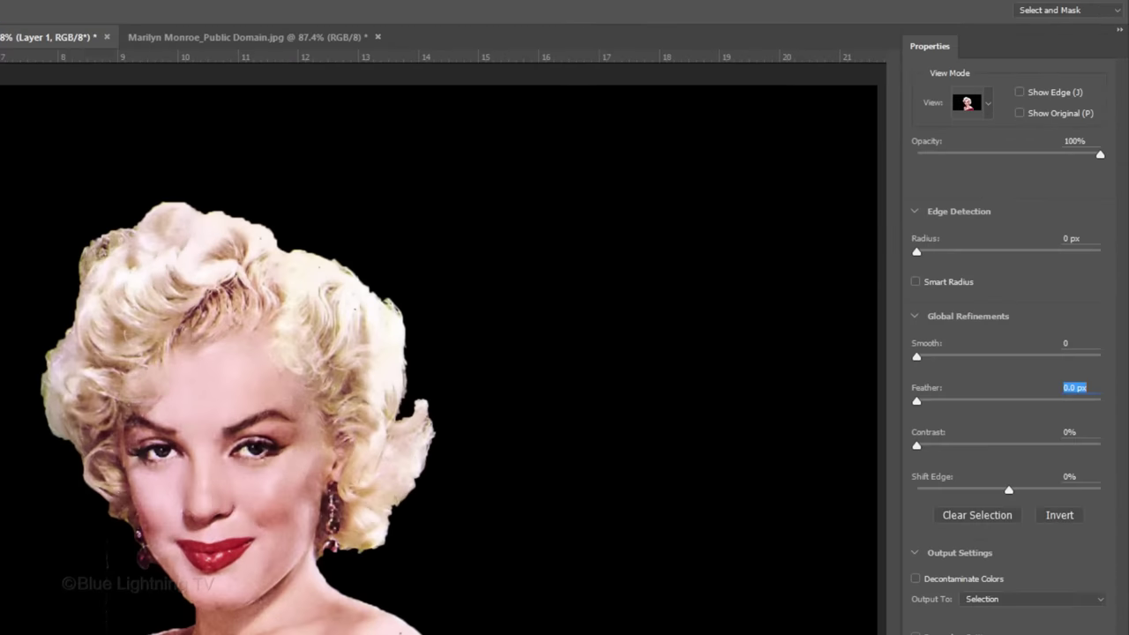
left_click(988, 103)
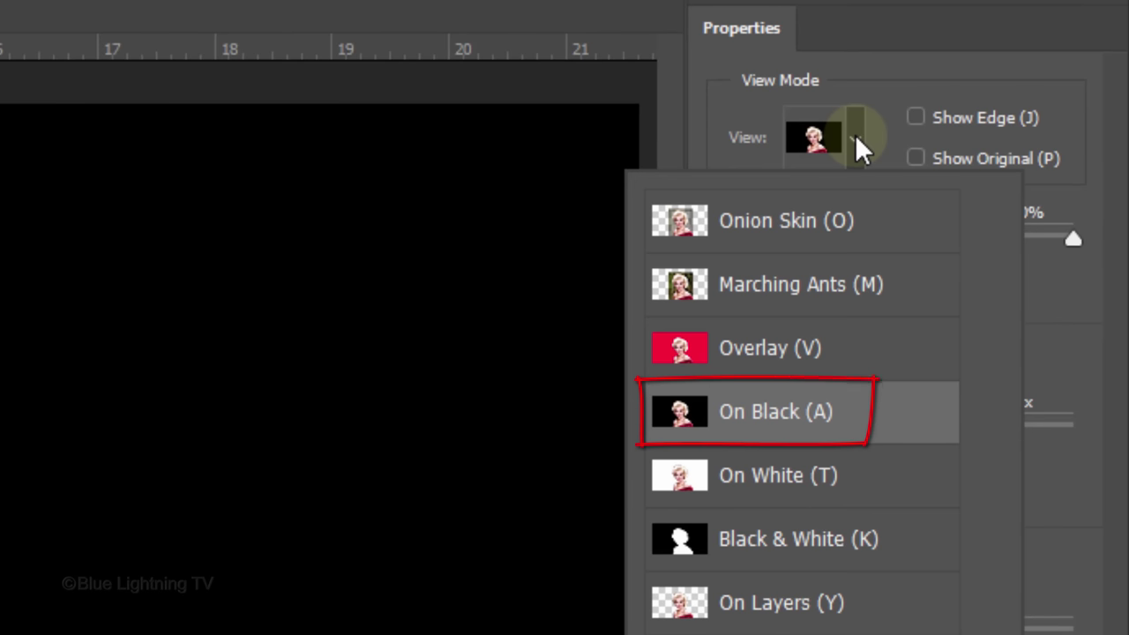
left_click(855, 134)
left_click_drag(731, 440, 861, 428)
left_click(713, 486)
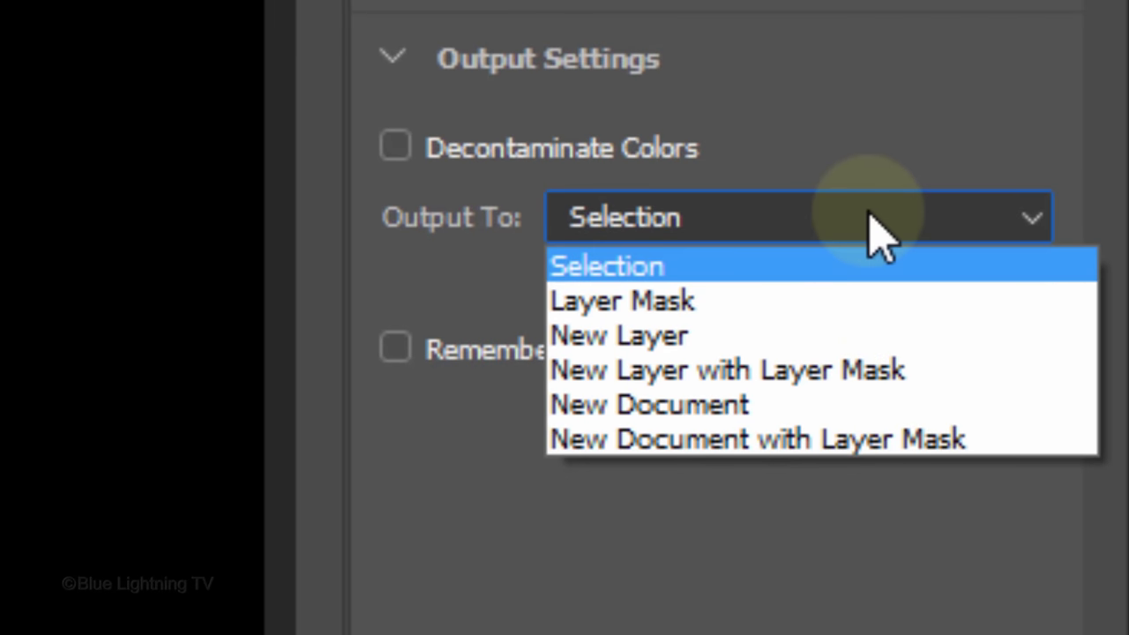
left_click(865, 338)
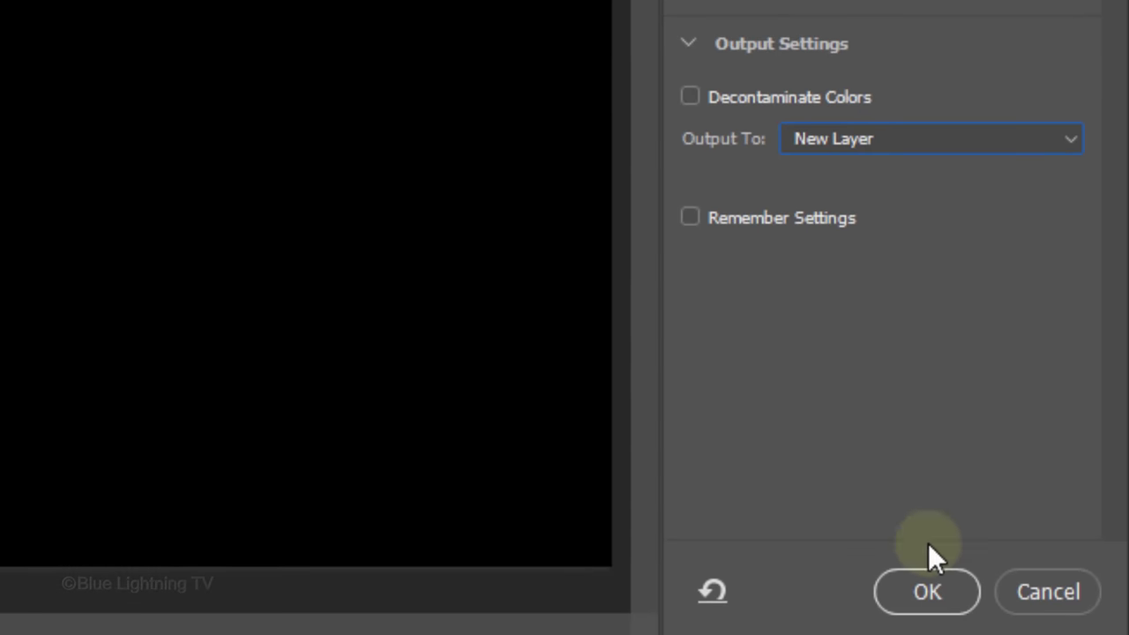
left_click(928, 592)
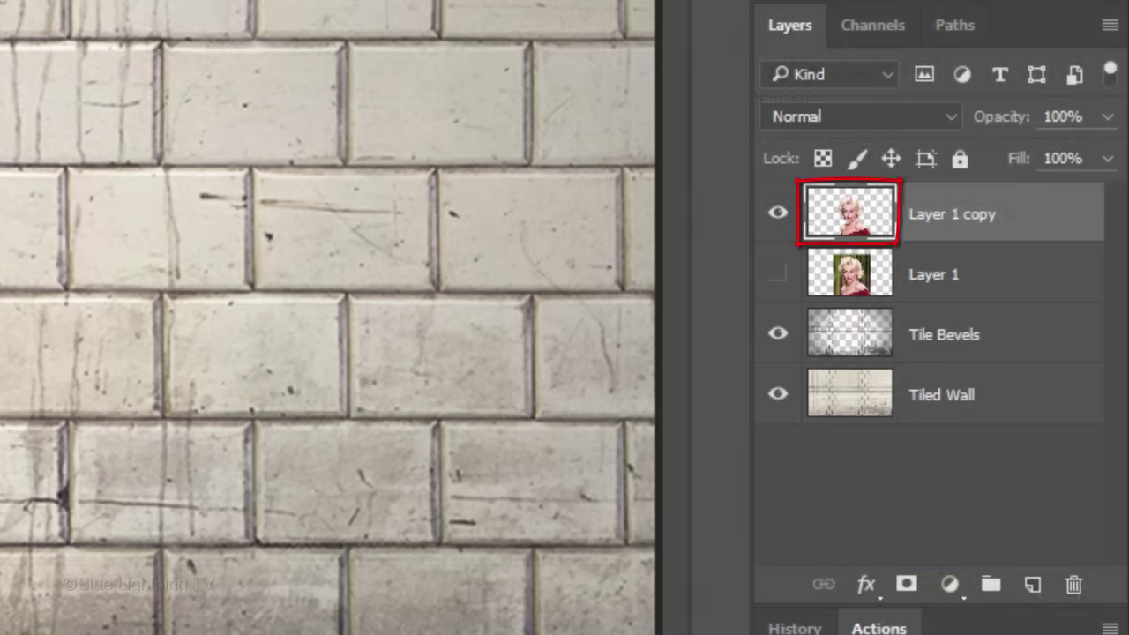
Add a white-filled Layer 3 beneath Marilyn's Layer 2 and convert Layer 2 to a Smart Object.
left_click(1030, 585, "ctrl")
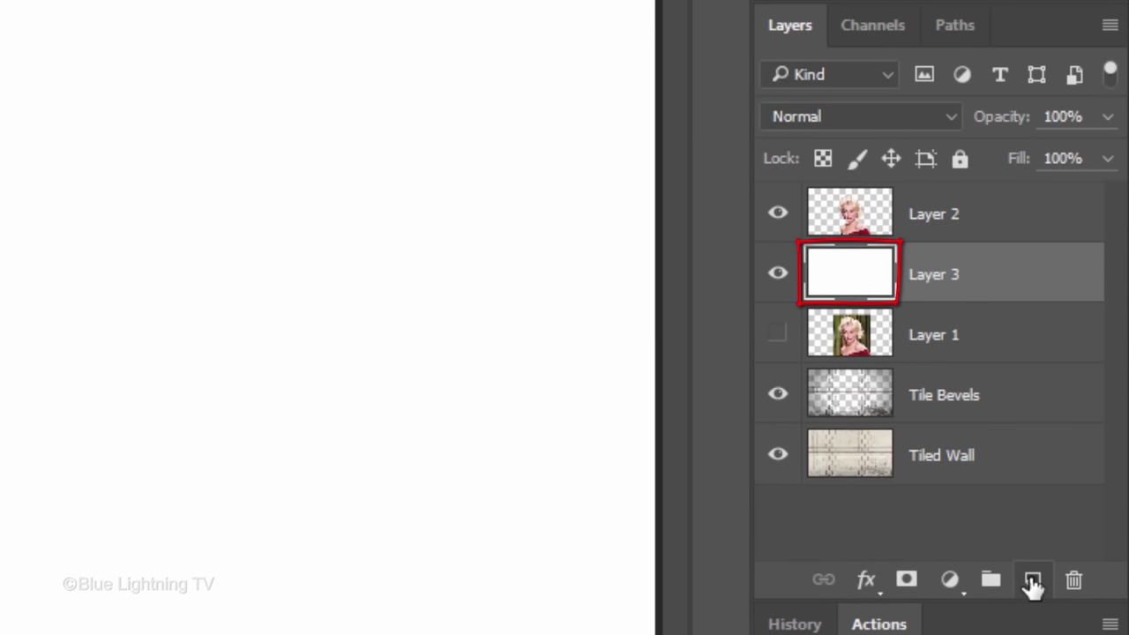
left_click(876, 223)
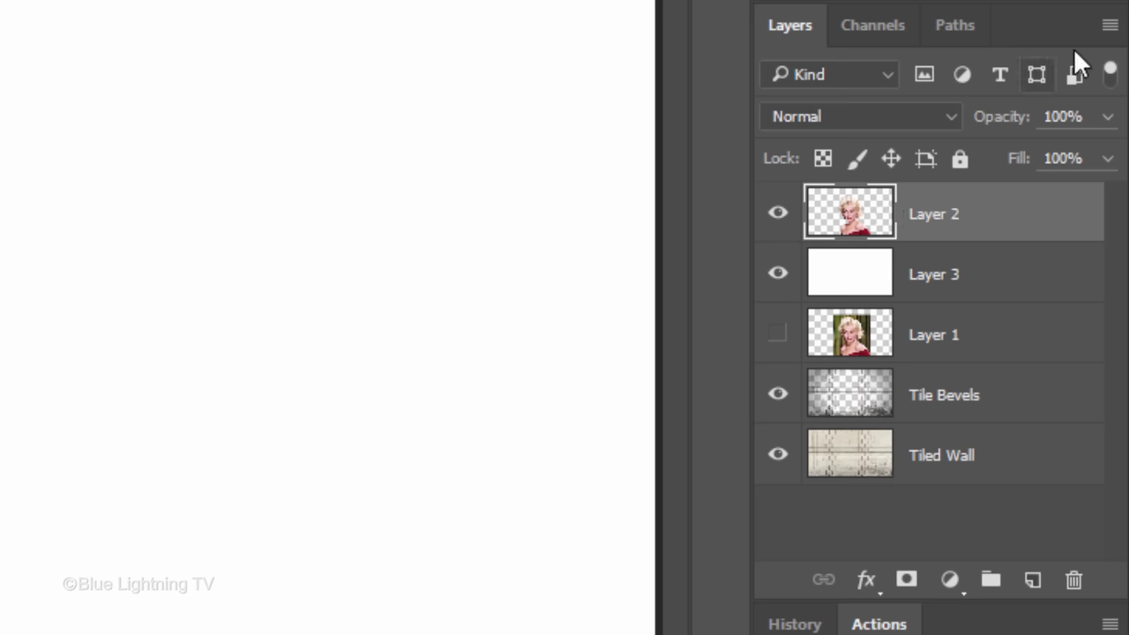
left_click(1113, 23)
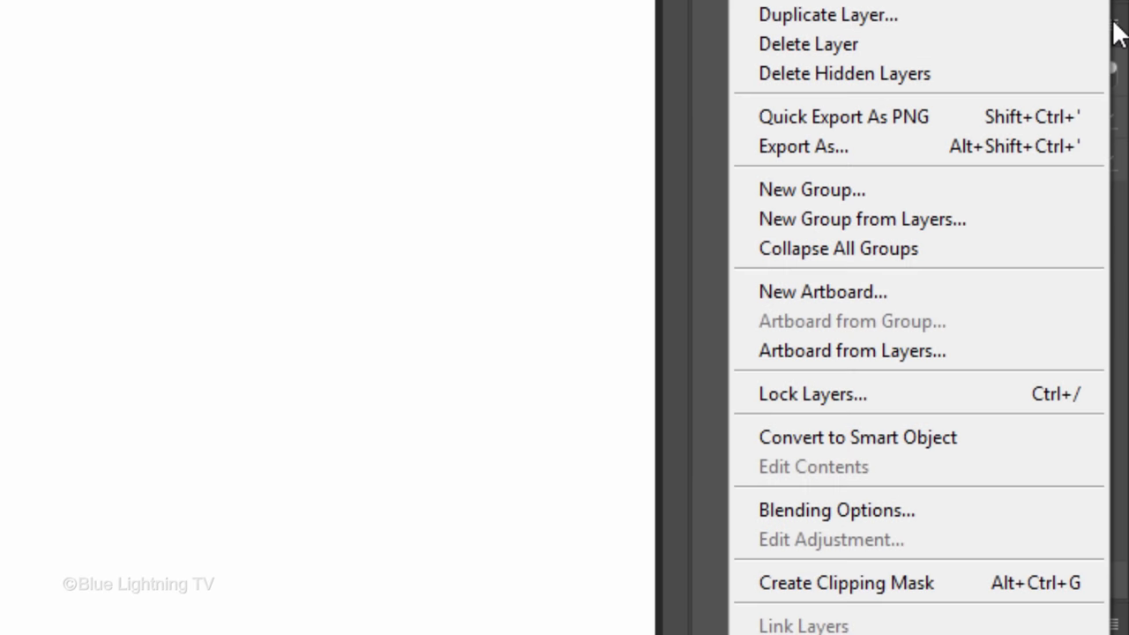
left_click(978, 437)
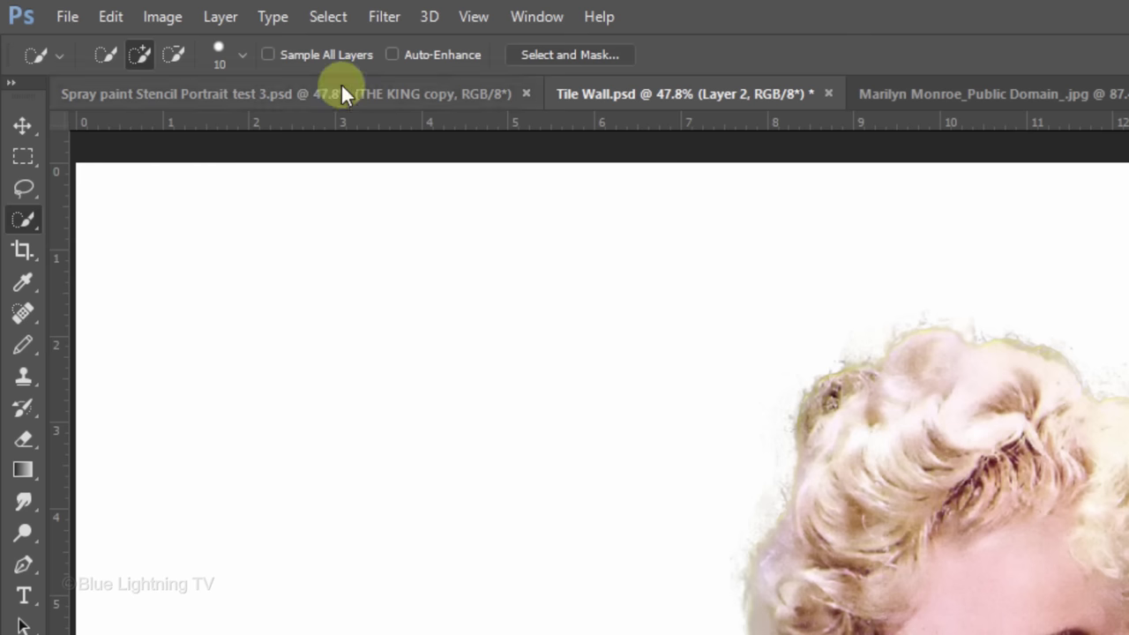
Apply Threshold 128 and a Cutout filter (Levels 2, Simplicity 5, Fidelity 1) to Layer 2.
left_click(164, 17)
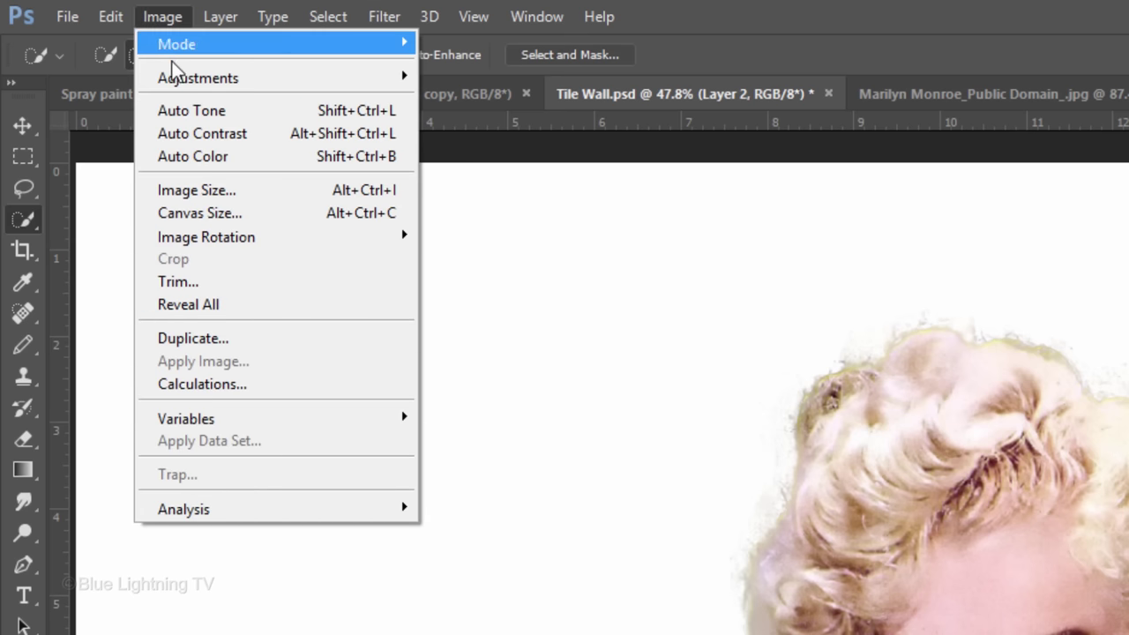
mouse_move(231, 81)
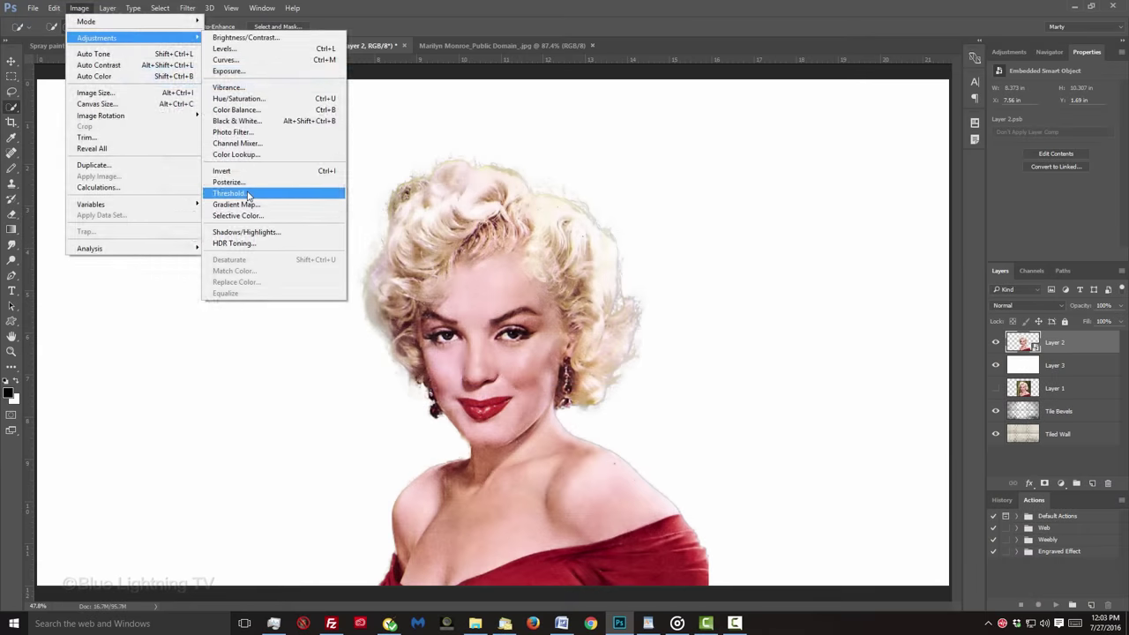
left_click(512, 397)
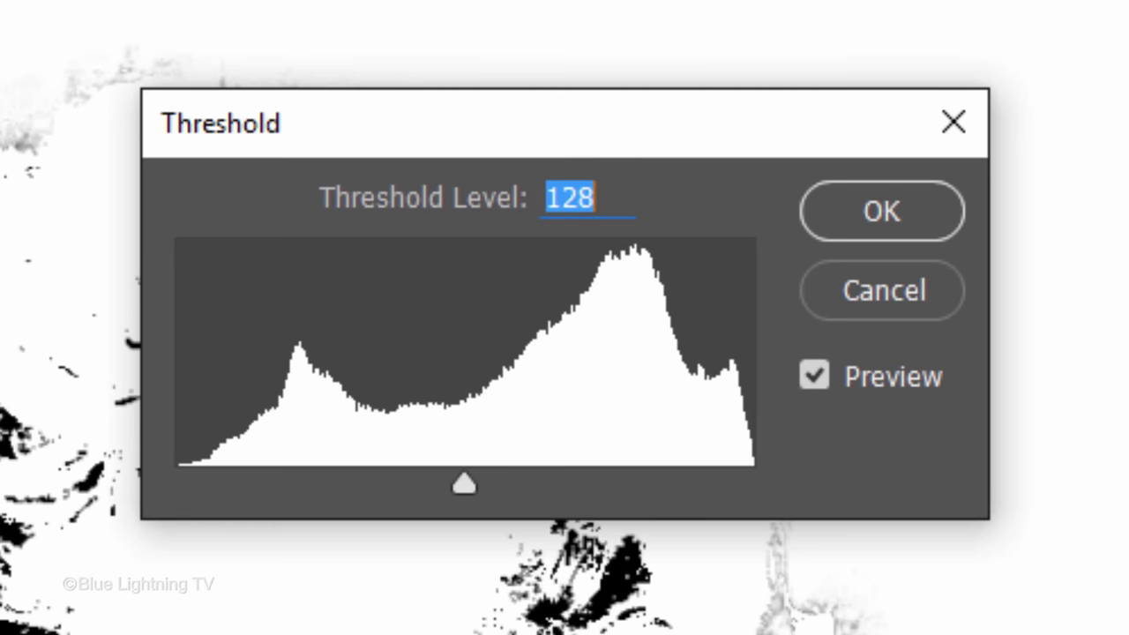
left_click(876, 212)
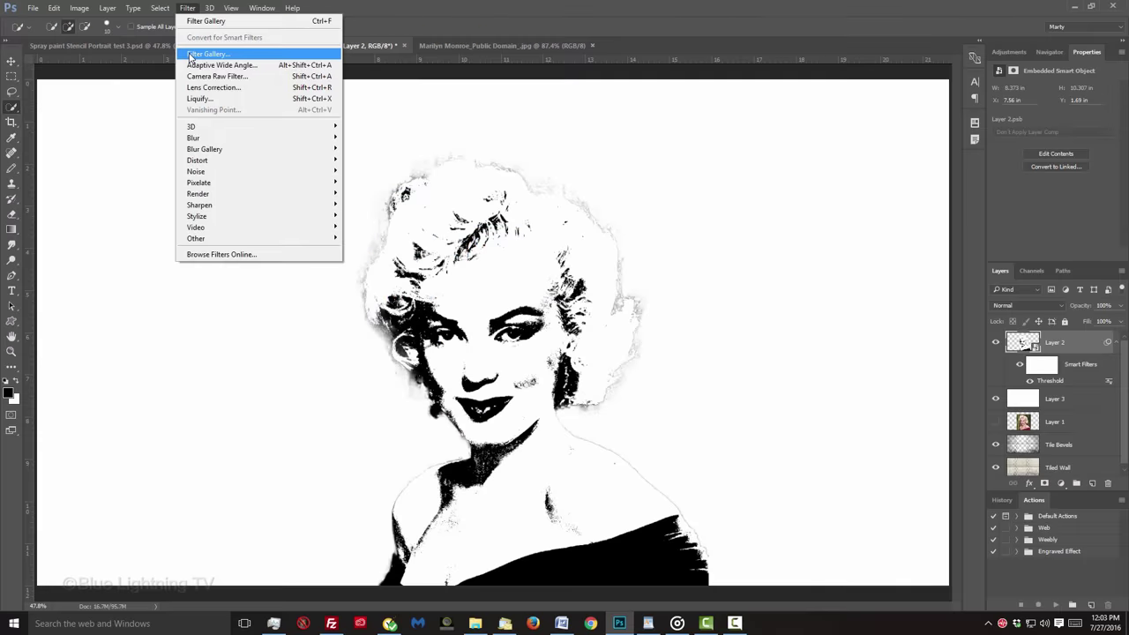
left_click(291, 207)
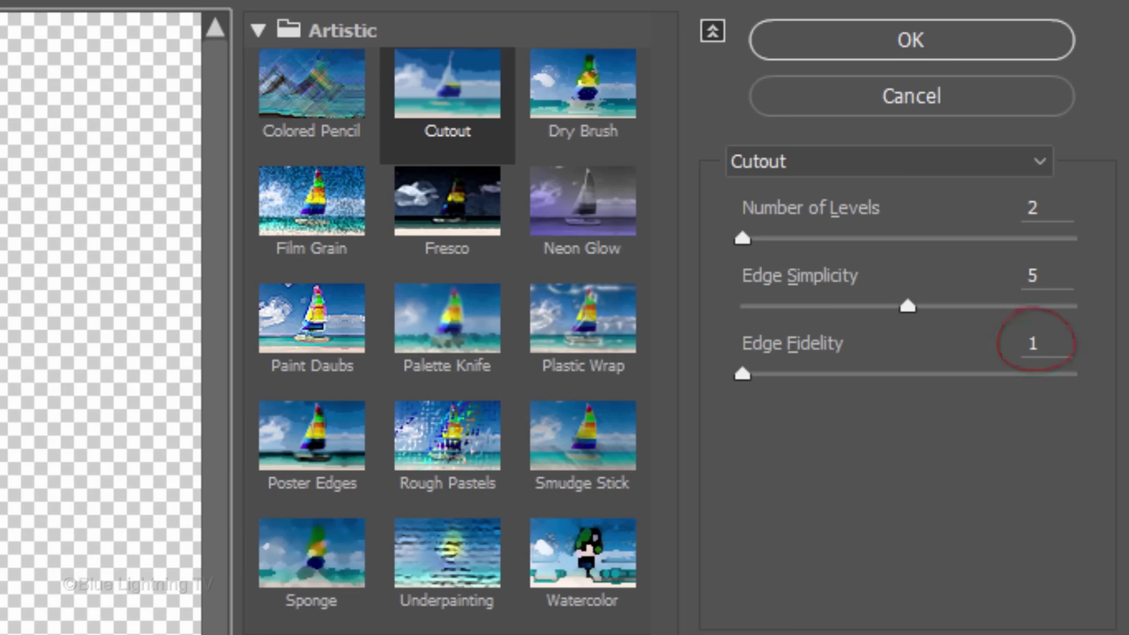
left_click(849, 44)
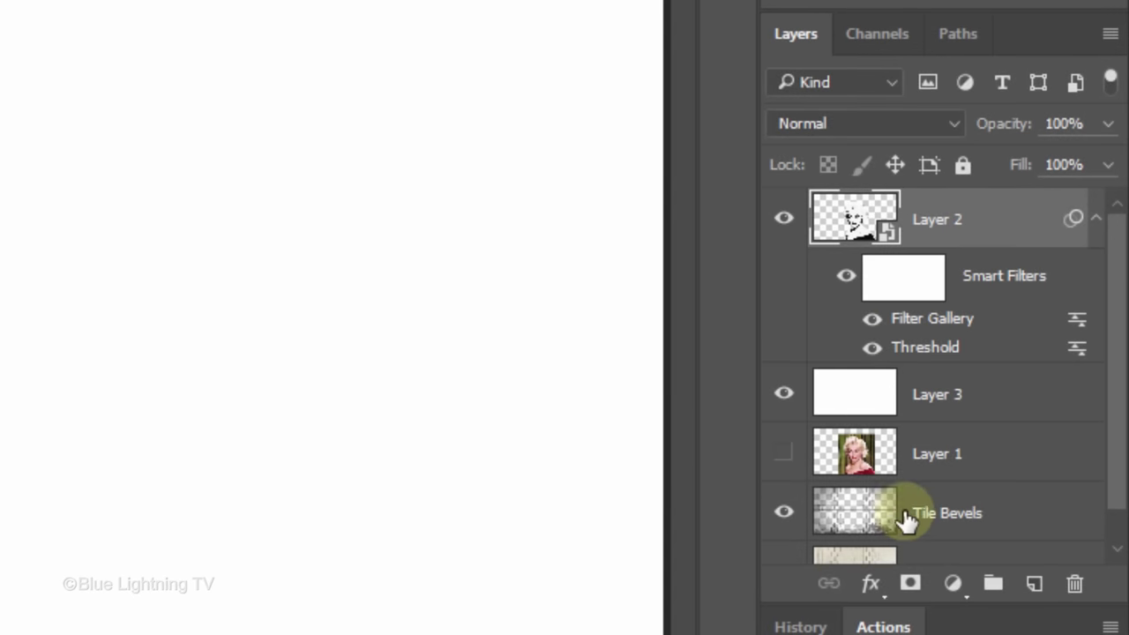
Add a layer mask to Layer 2 and paint out the black dress and shoulders with a hard pencil.
left_click(911, 589)
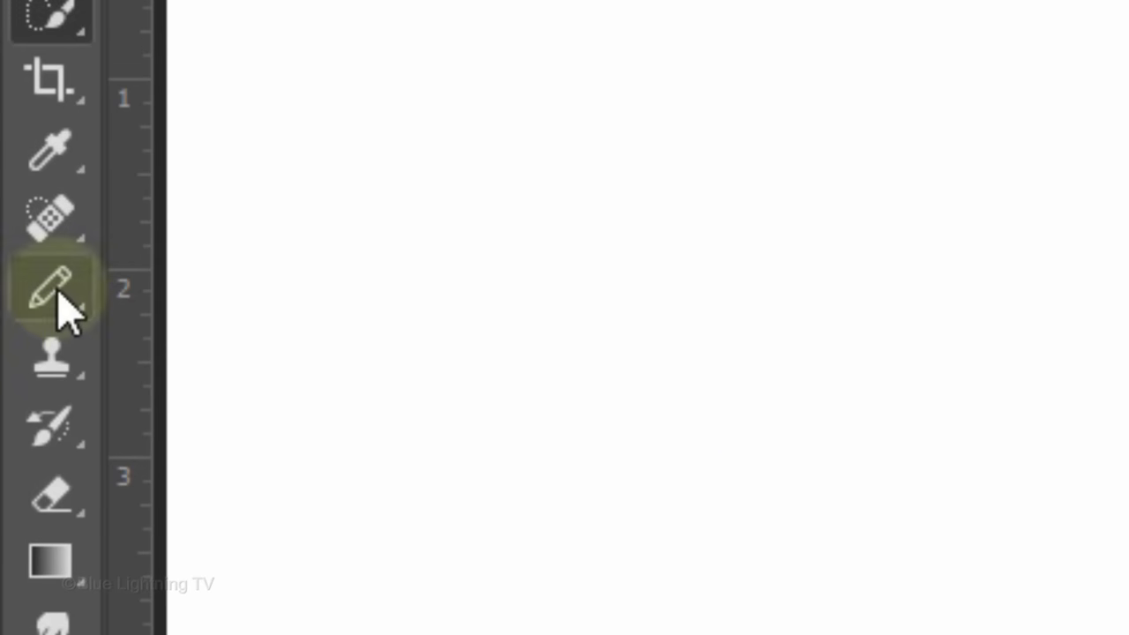
right_click(55, 295)
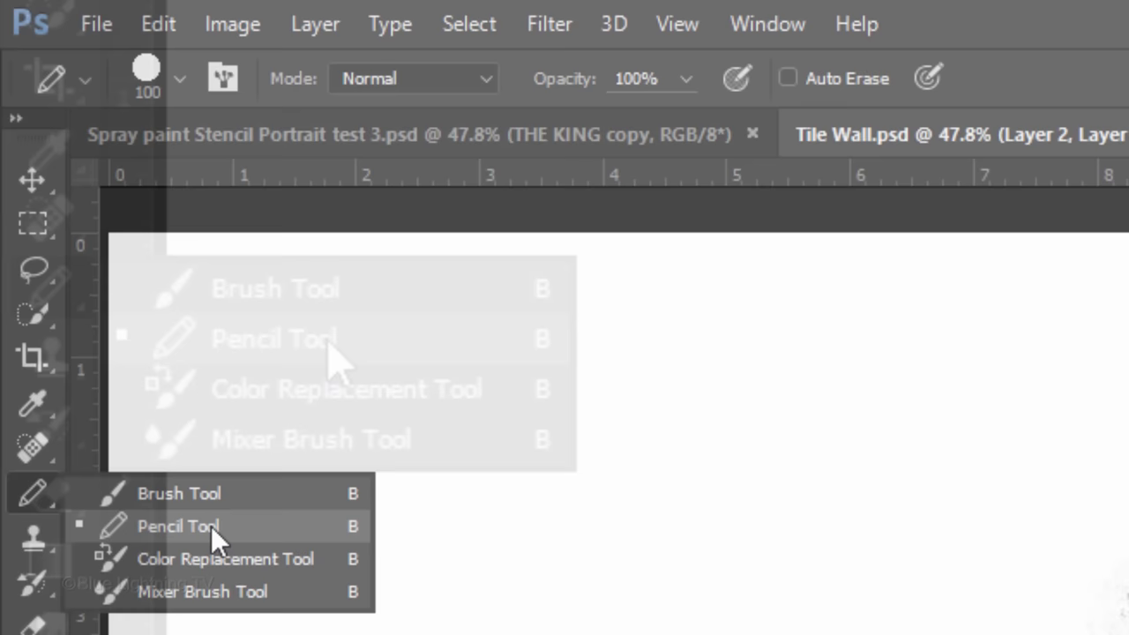
left_click(334, 352)
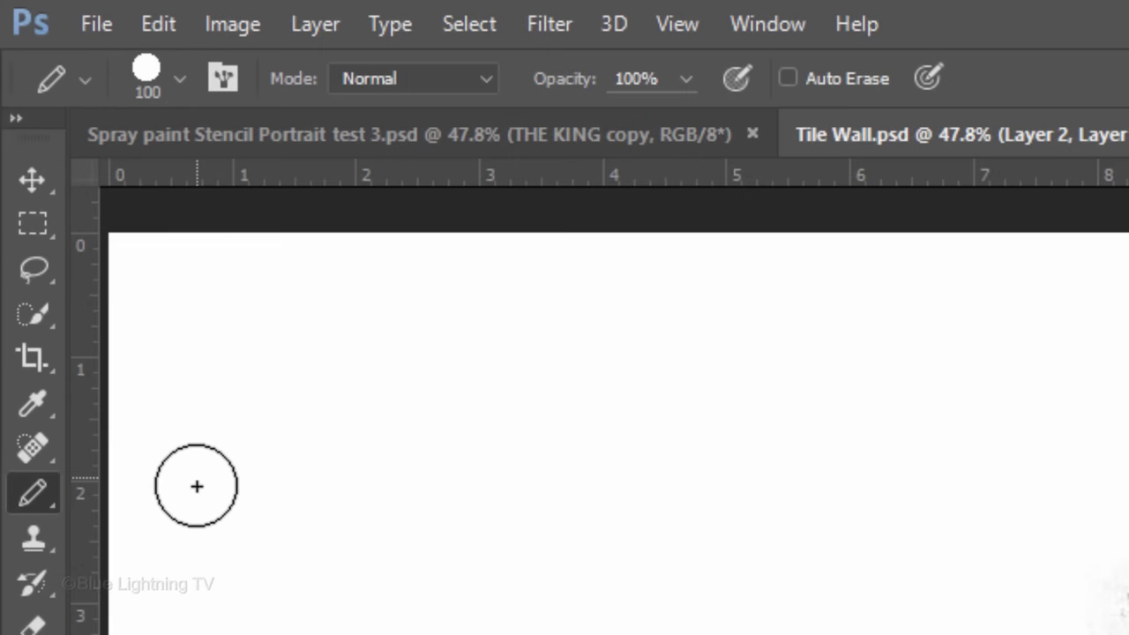
left_click(180, 72)
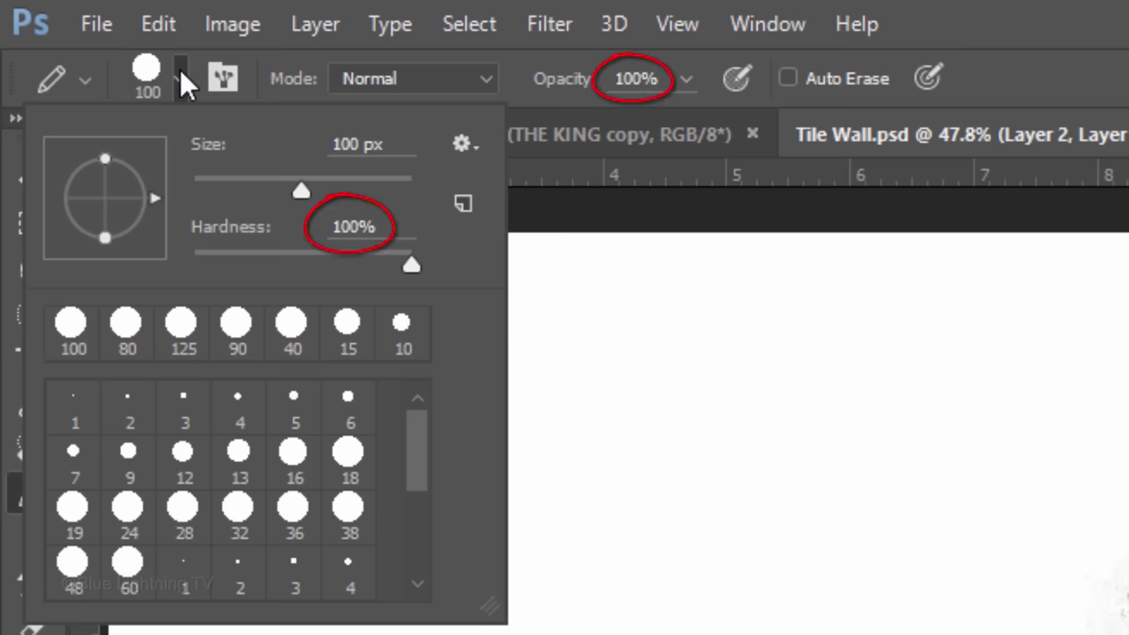
key("Return")
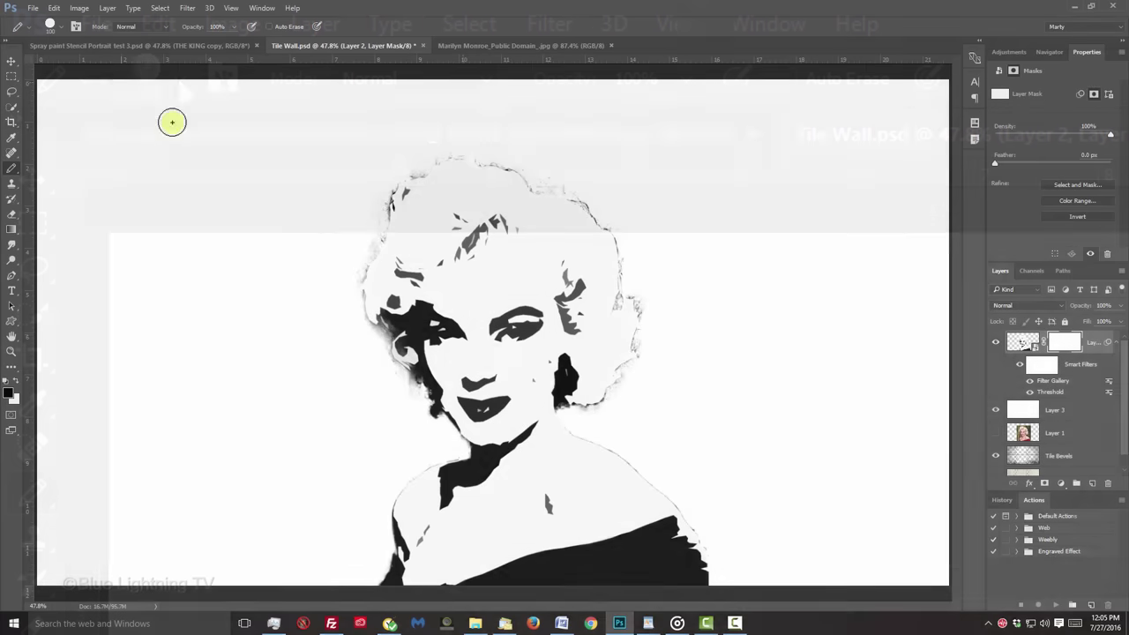
key("bracketleft")
key("bracketright")
key("bracketright")
key("bracketright")
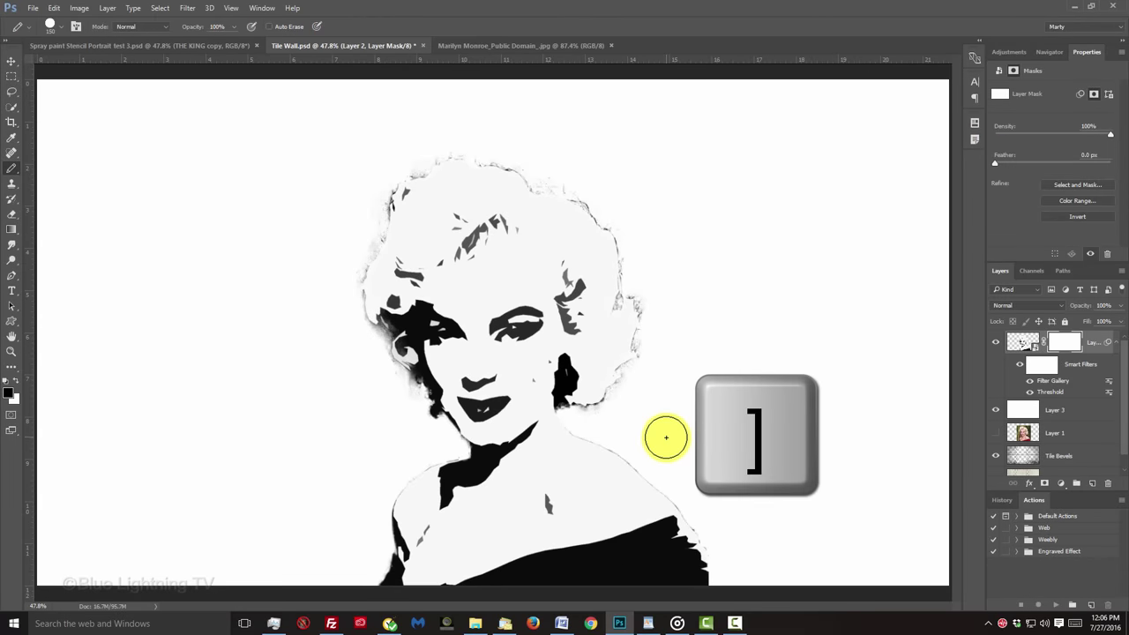
mouse_move(667, 441)
left_mouse_down()
mouse_move(653, 505)
mouse_move(692, 599)
mouse_move(709, 589)
mouse_move(562, 522)
mouse_move(633, 481)
mouse_move(525, 590)
mouse_move(433, 588)
mouse_move(434, 574)
mouse_move(410, 572)
mouse_move(431, 534)
mouse_move(412, 576)
mouse_move(388, 536)
left_mouse_up()
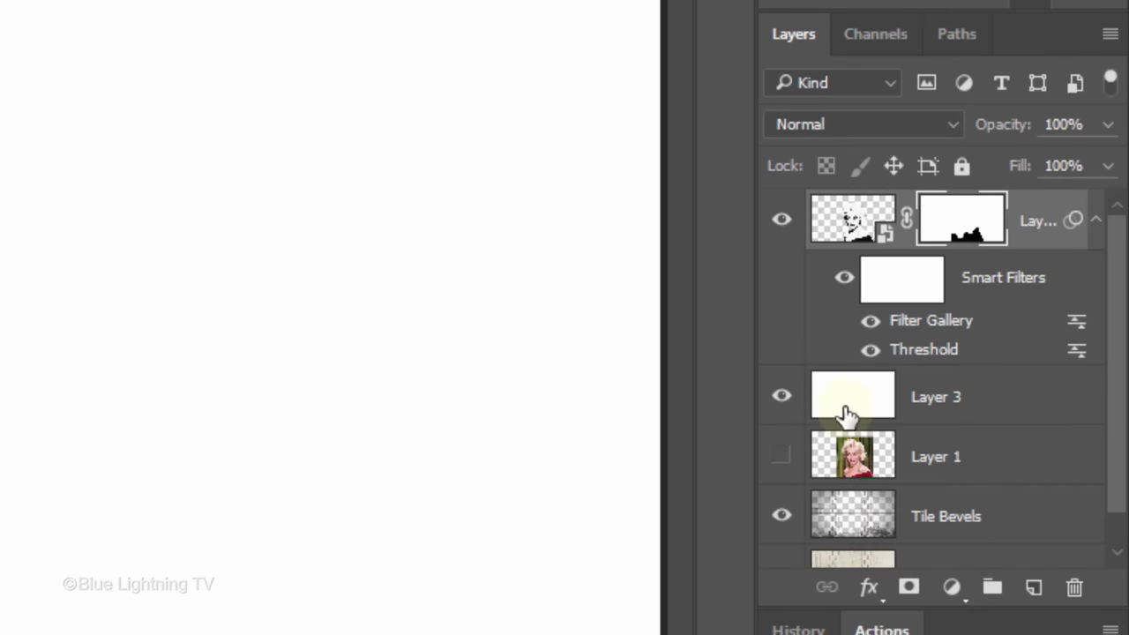
left_click(856, 408)
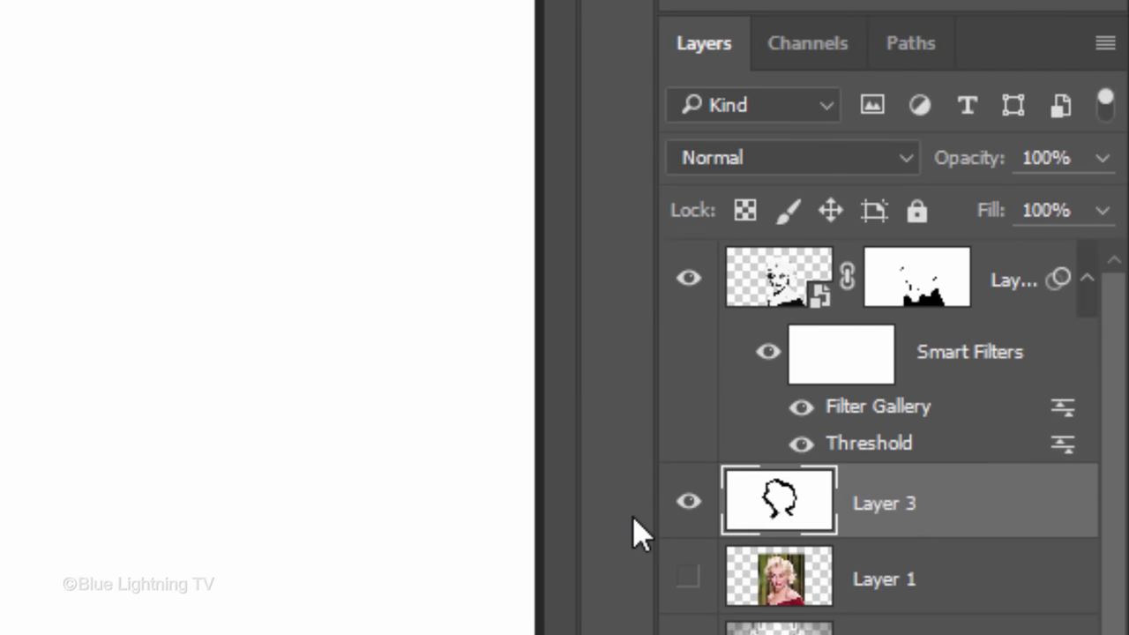
Combine the stencil and Layer 3 into one smart object, duplicate it twice, and hide both copies.
left_click(773, 282, "shift")
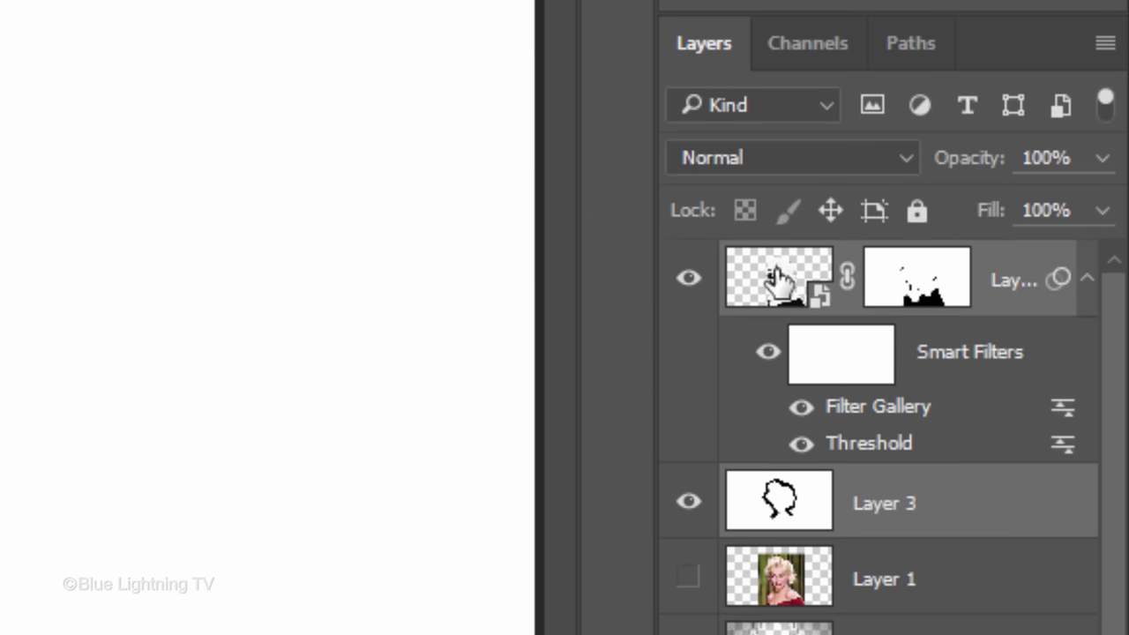
left_click(1105, 43)
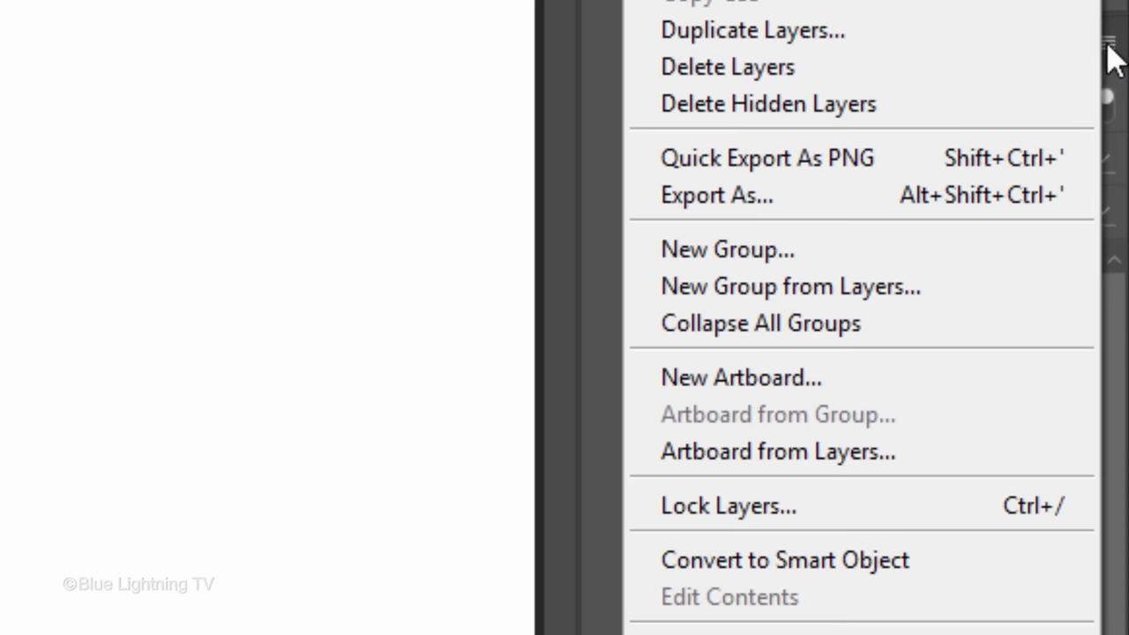
left_click(1022, 569)
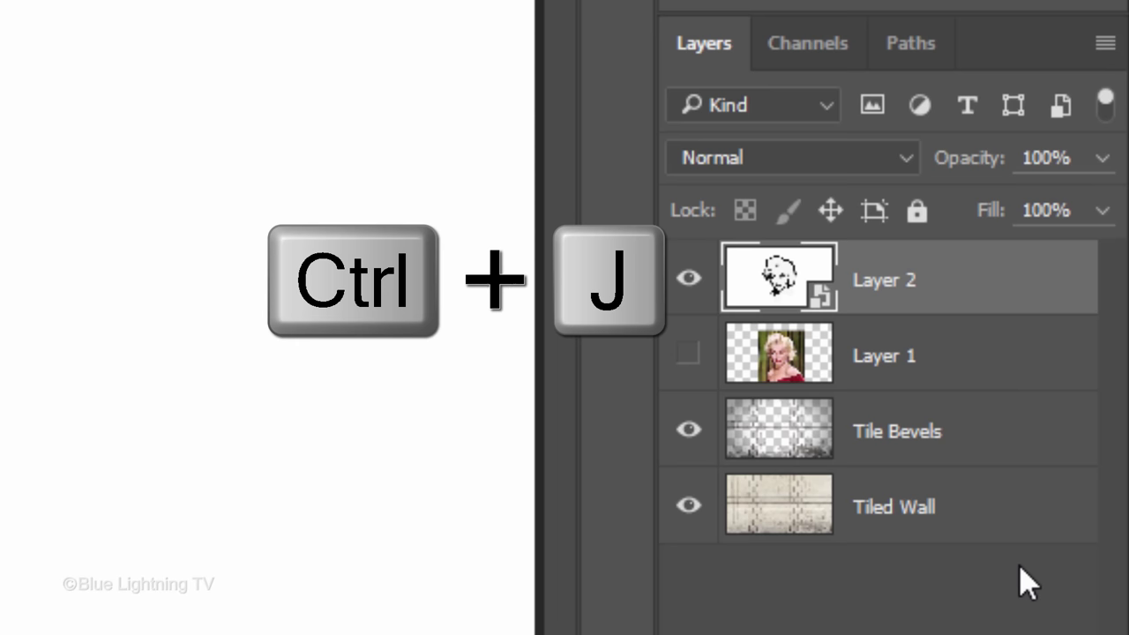
key("ctrl+j")
key("ctrl+j")
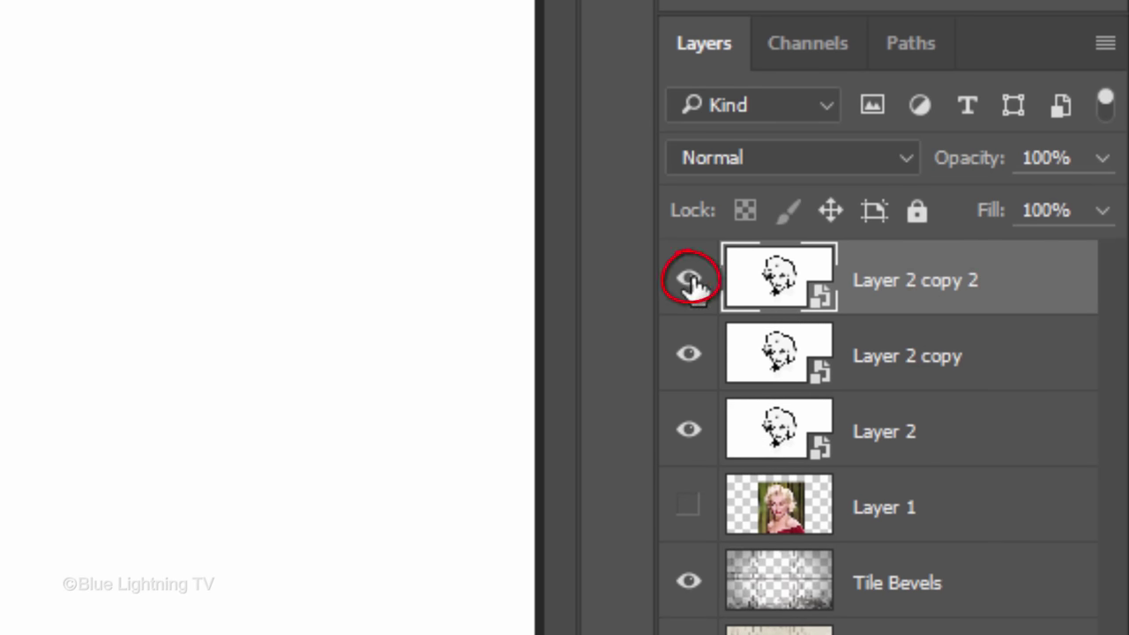
left_click_drag(689, 282, 688, 362)
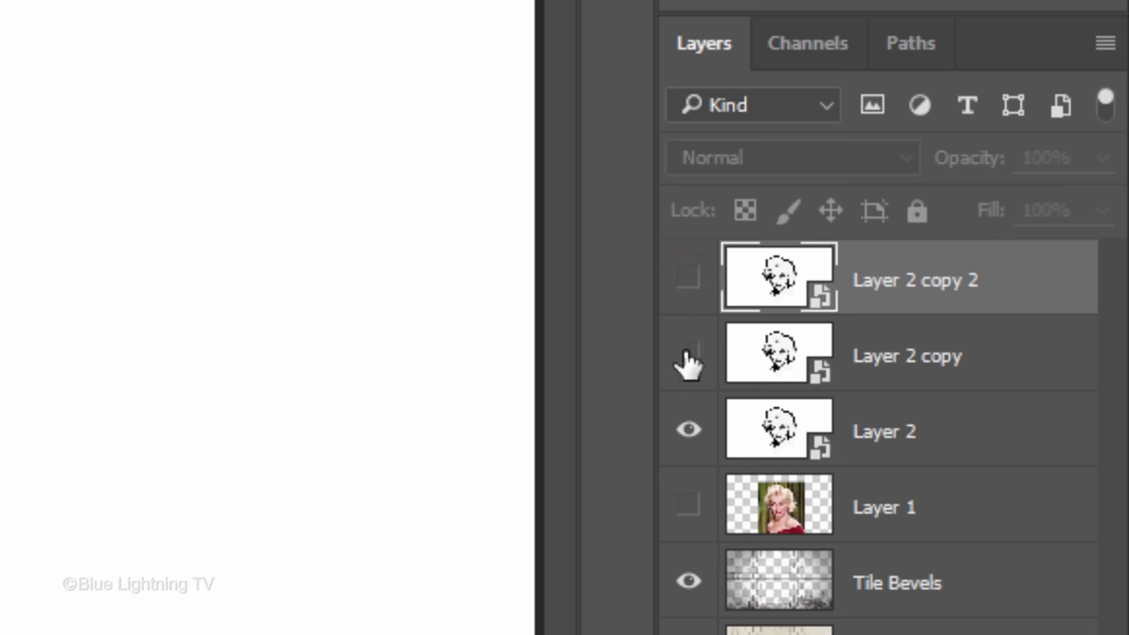
left_click(778, 433)
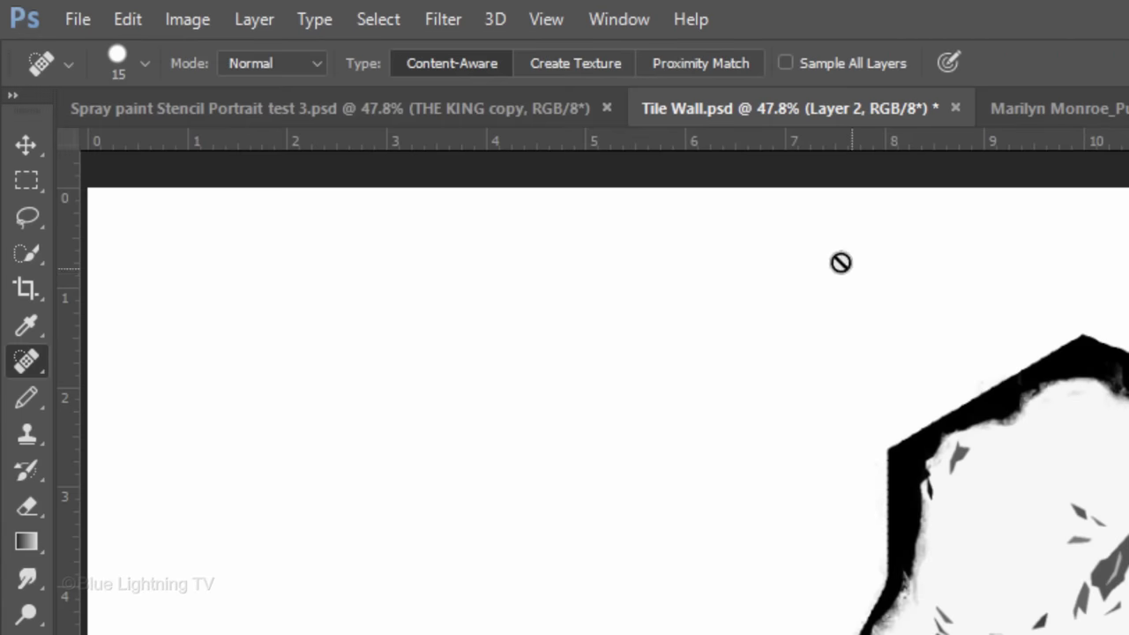
Apply a Gaussian Blur to Layer 2, then show Layer 2 copy and set it to Lighten.
left_click(444, 20)
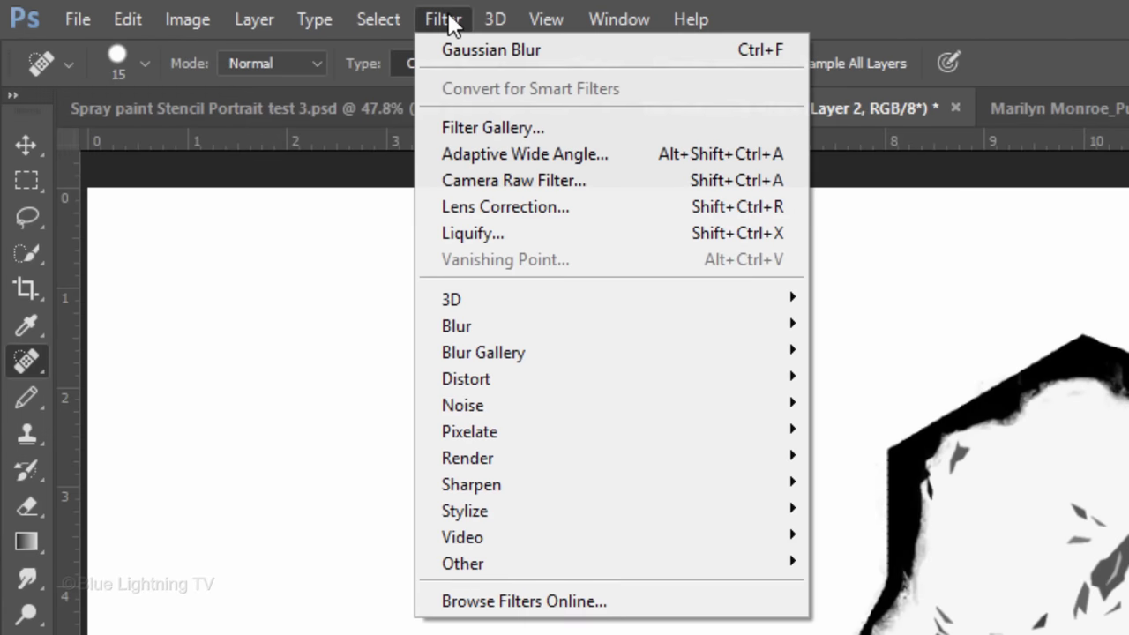
mouse_move(471, 321)
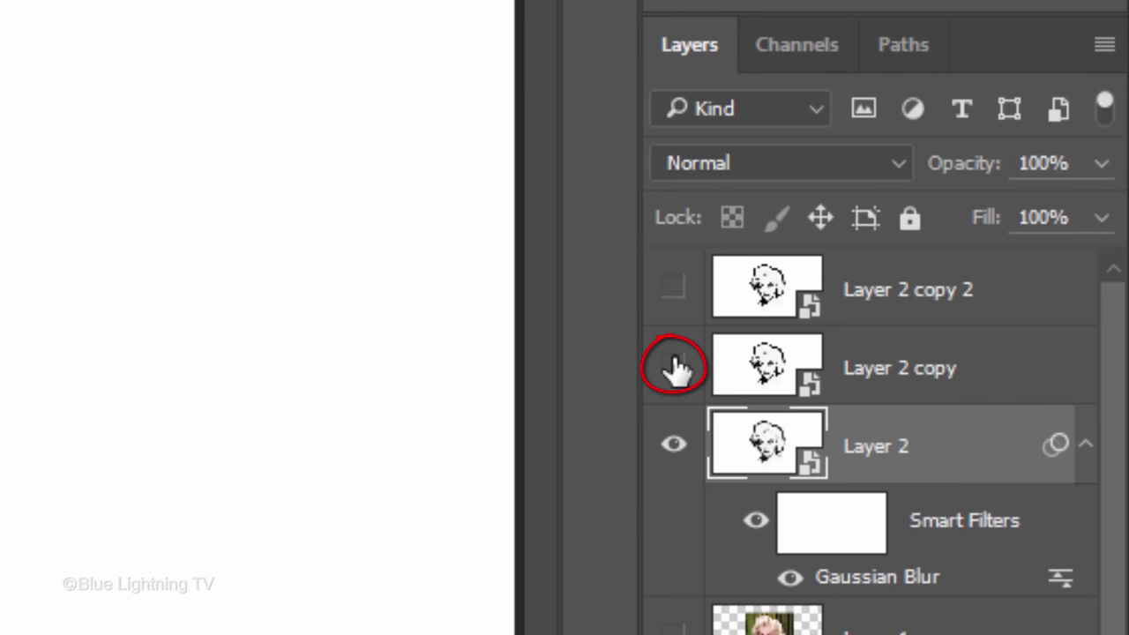
left_click(675, 369)
left_click(766, 369)
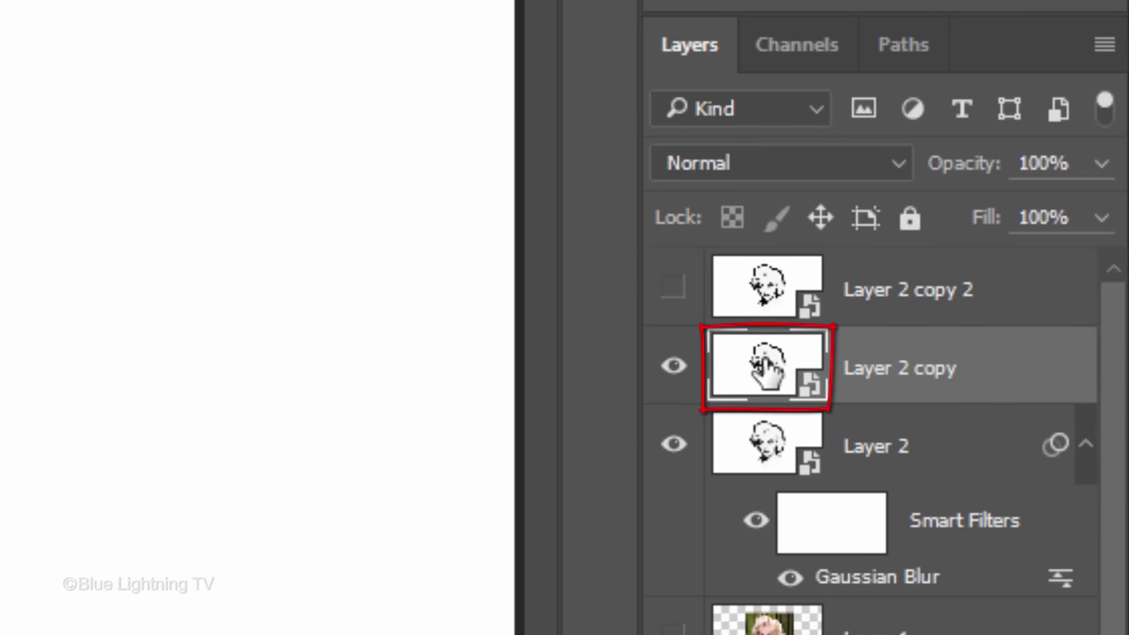
left_click(765, 165)
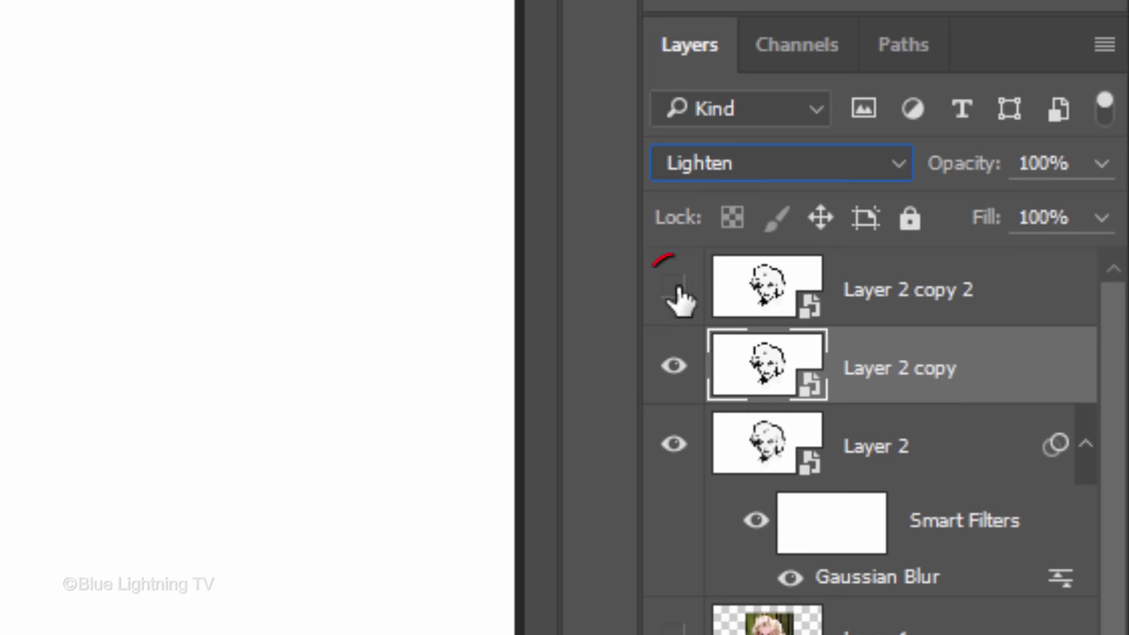
Show Layer 2 copy 2 and set it to Dissolve blend mode at 20% opacity.
left_click(674, 289)
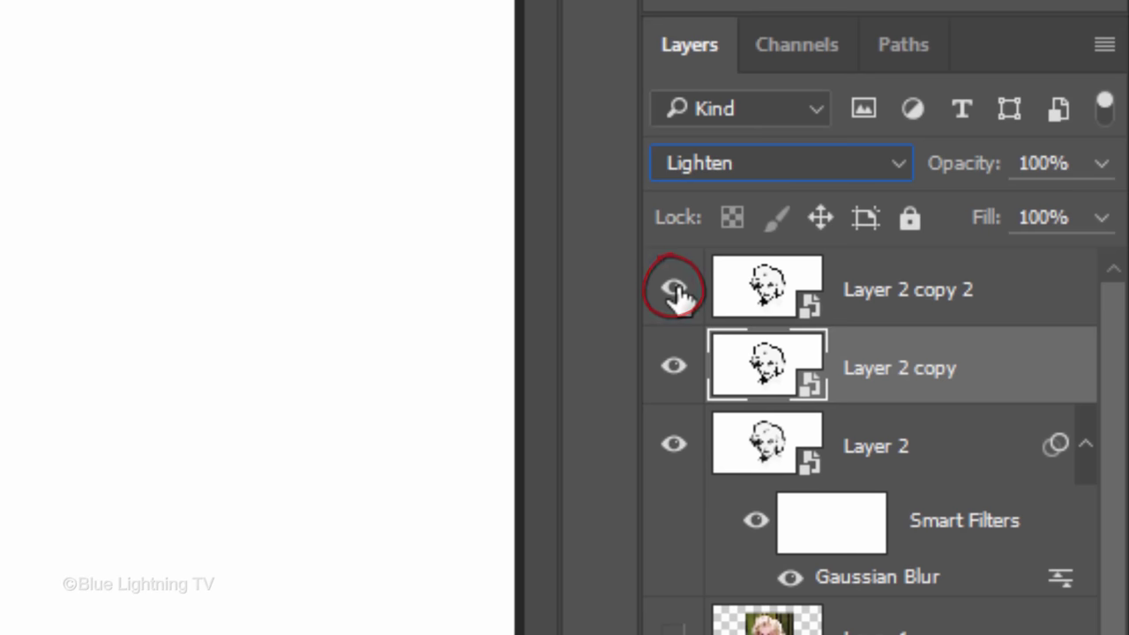
left_click(764, 292)
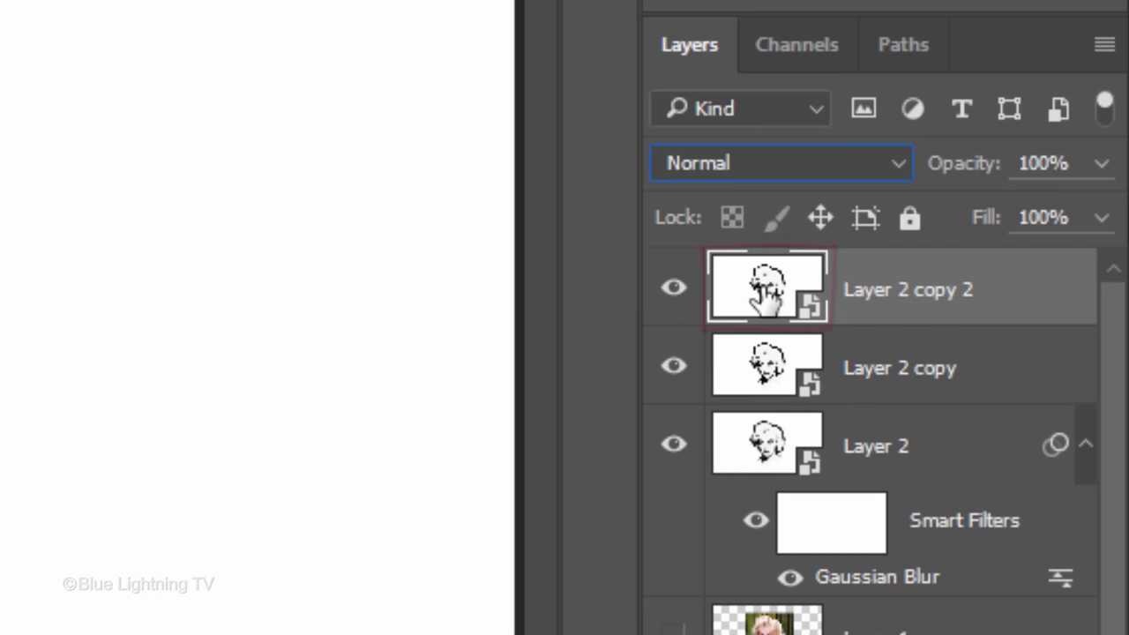
left_click(760, 165)
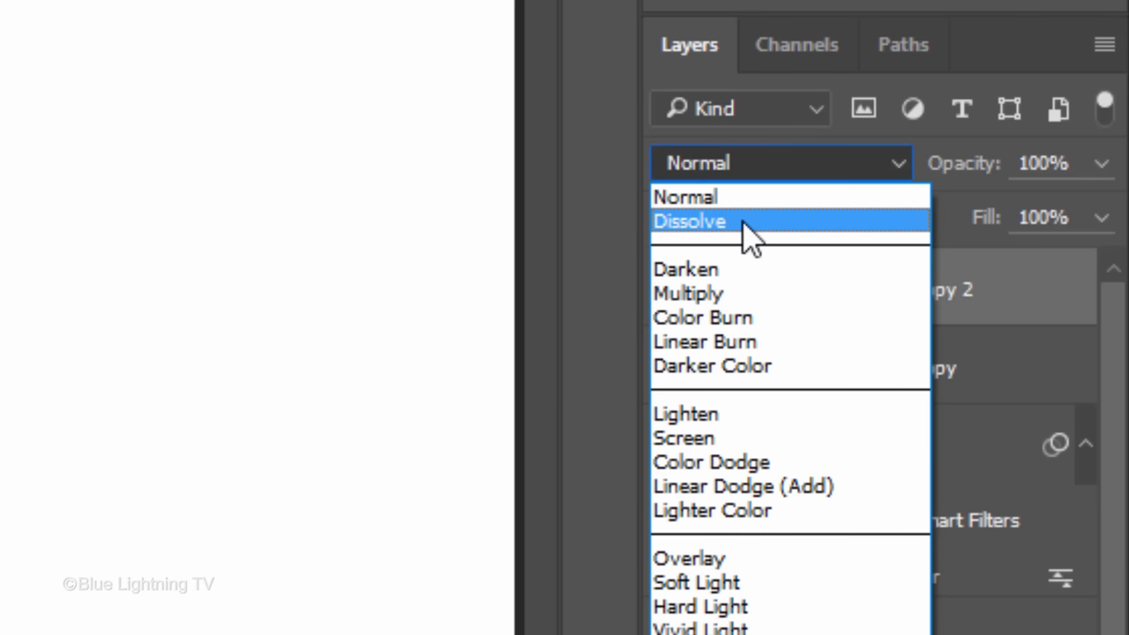
left_click(743, 222)
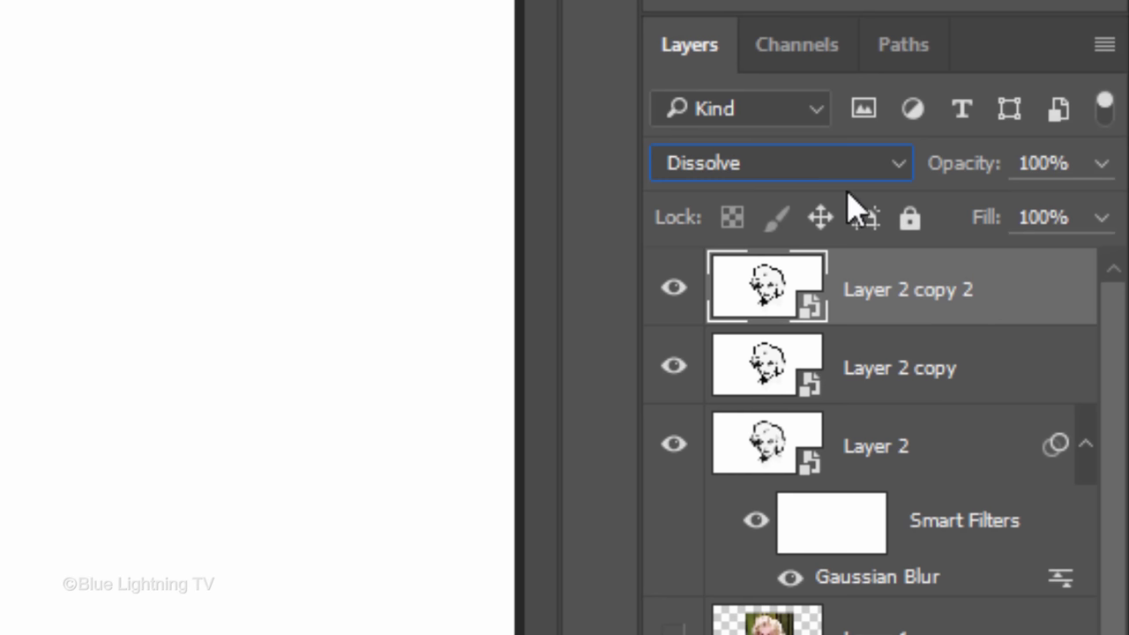
left_click(1043, 166)
type("20")
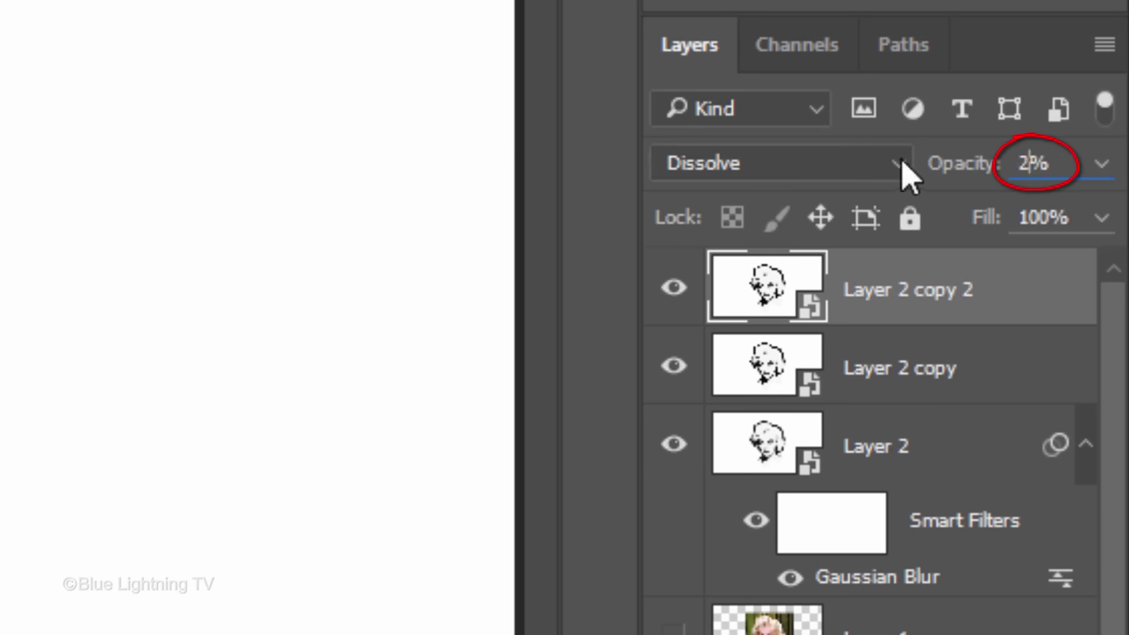
key("Return")
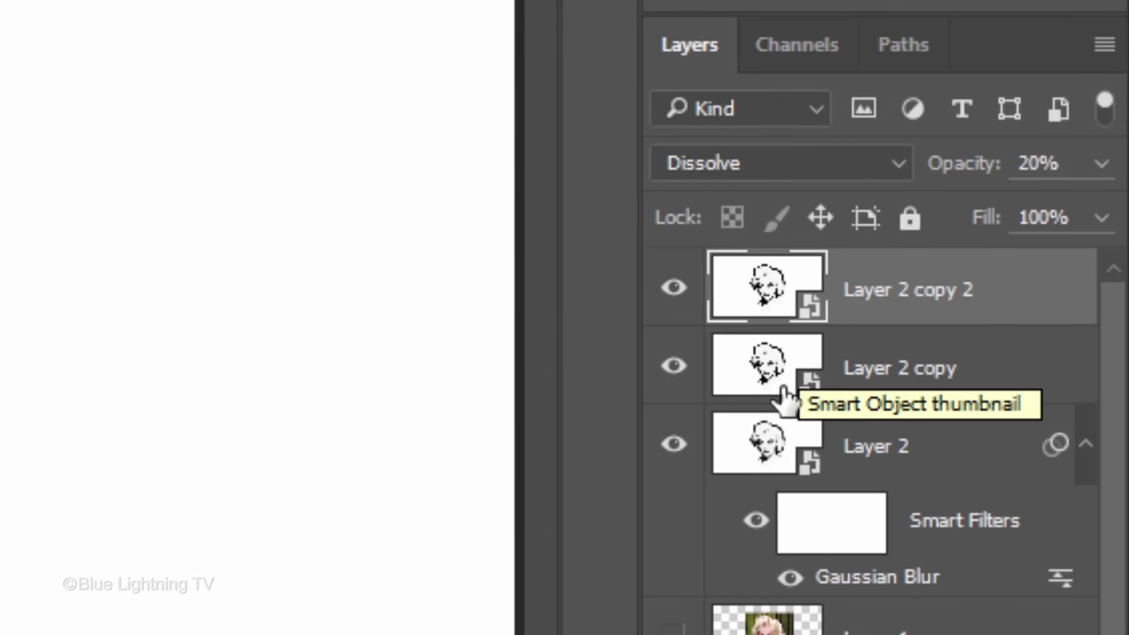
left_click(764, 443)
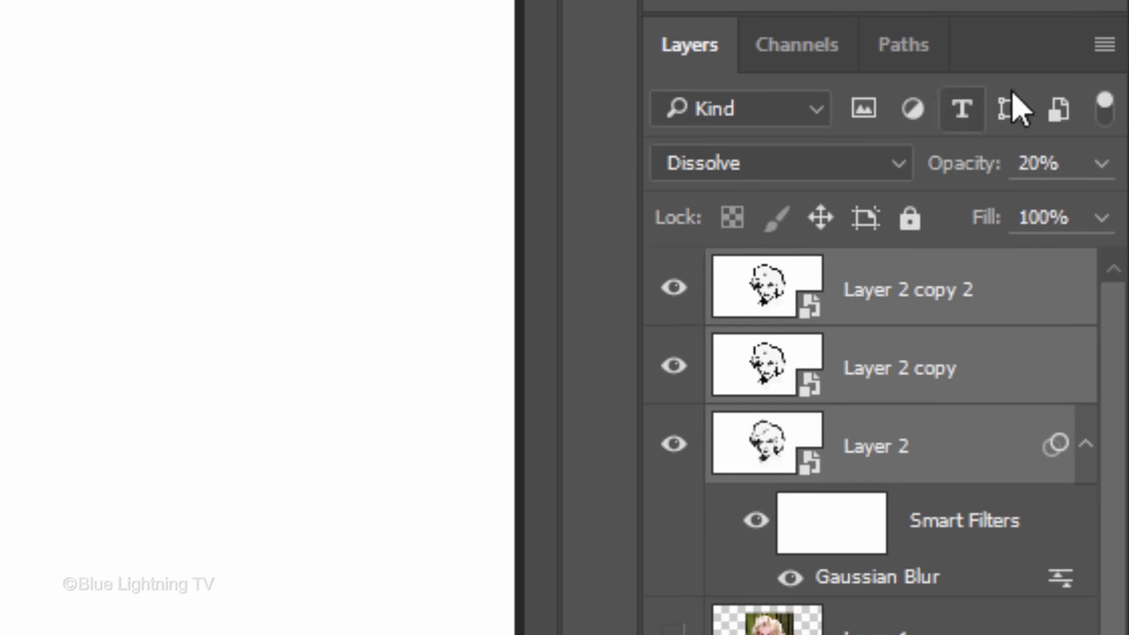
Convert the three Layer 2 layers into one smart object and nudge it down about 0.28 in.
left_click(1104, 44)
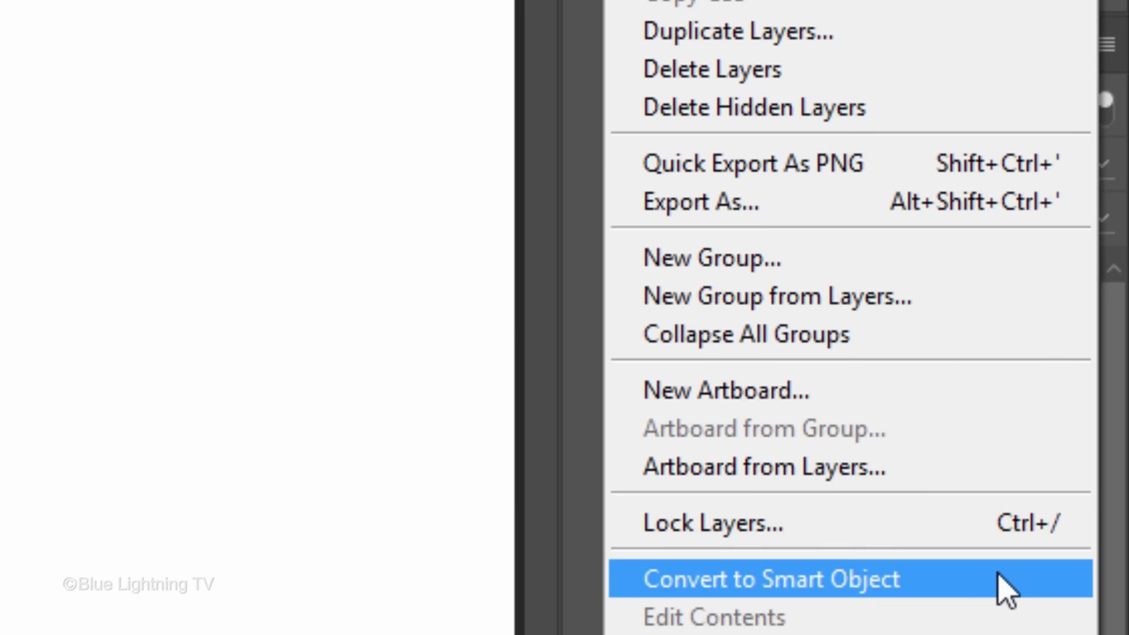
left_click(1005, 589)
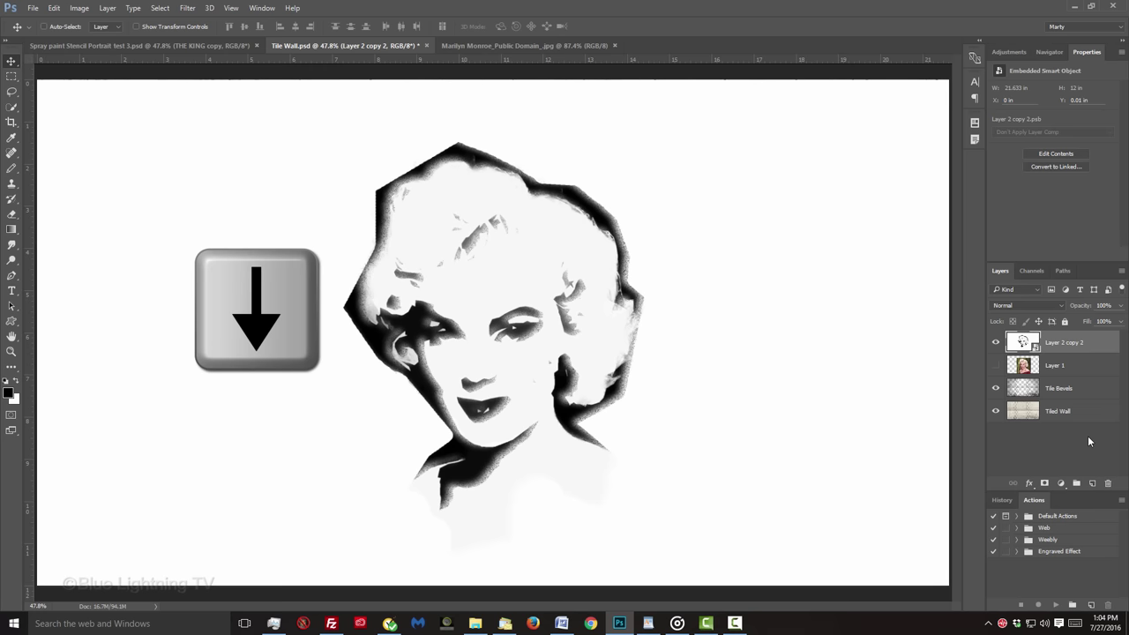
key("Down")
key("Down")
key("Down")
key("Down")
key("Down")
key("Down")
key("Down")
key("Down")
key("Down")
key("Down")
key("Down")
key("Down")
key("Down")
key("Down")
key("Down")
key("Down")
key("Down")
key("Down")
key("Down")
key("Down")
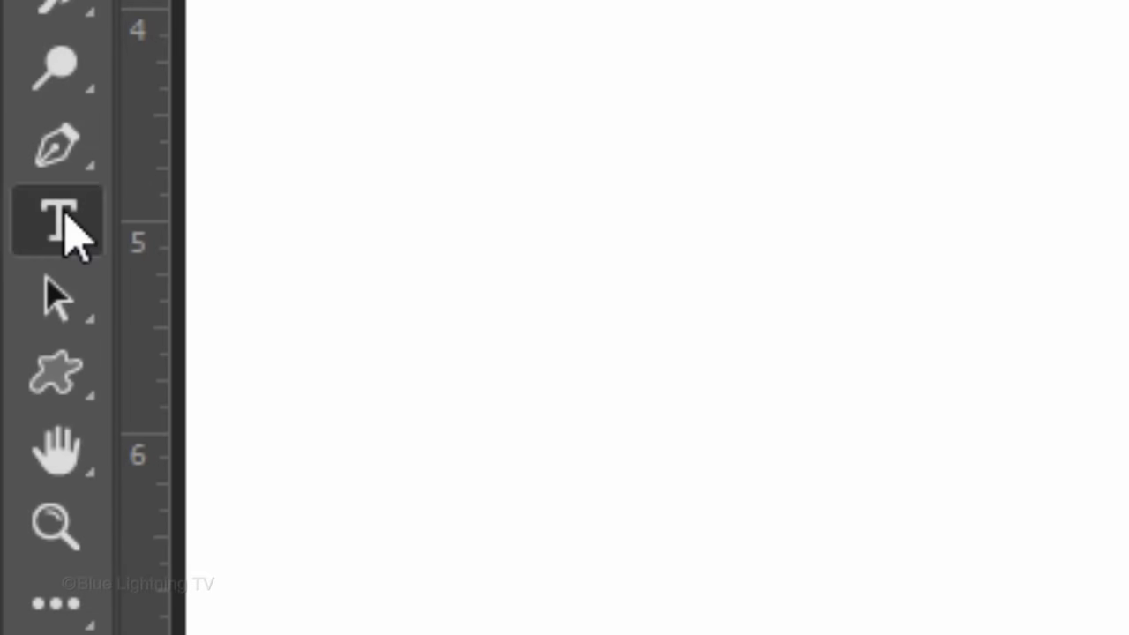
Switch to the Horizontal Type Tool and set the font to VINCA STENCIL.
left_click(11, 291)
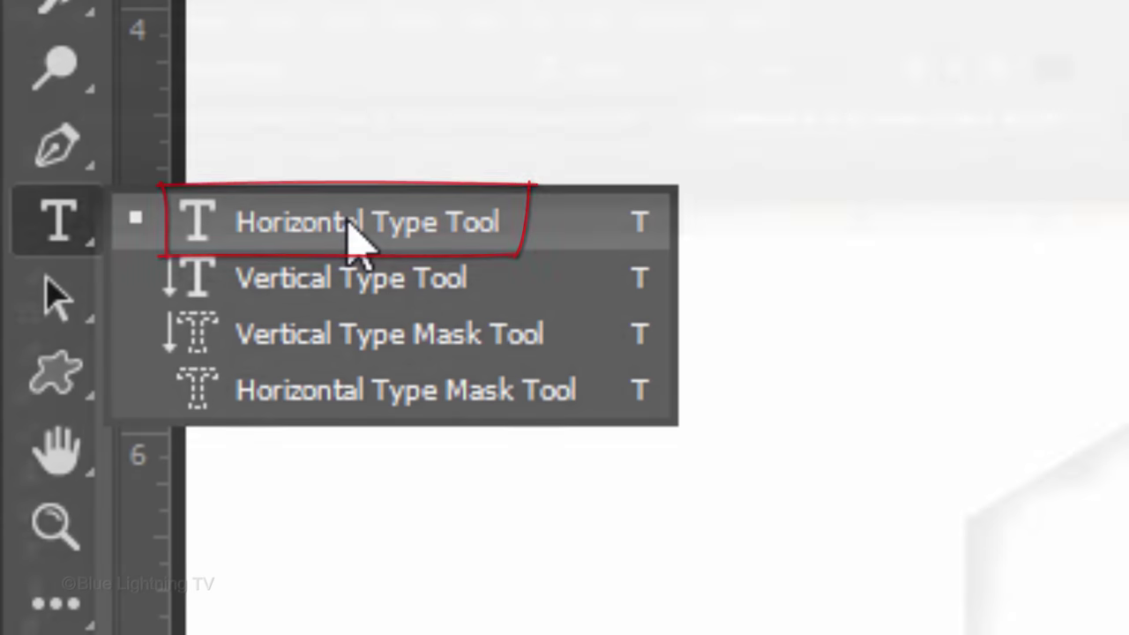
left_click(353, 227)
left_click(316, 69)
type("vinca")
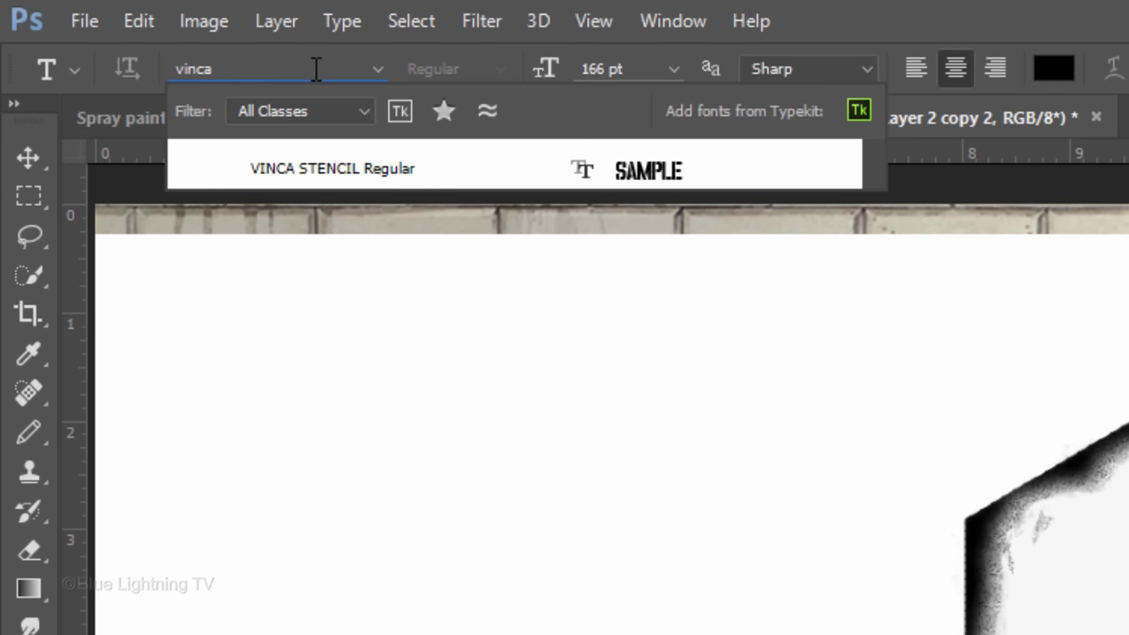
left_click(332, 162)
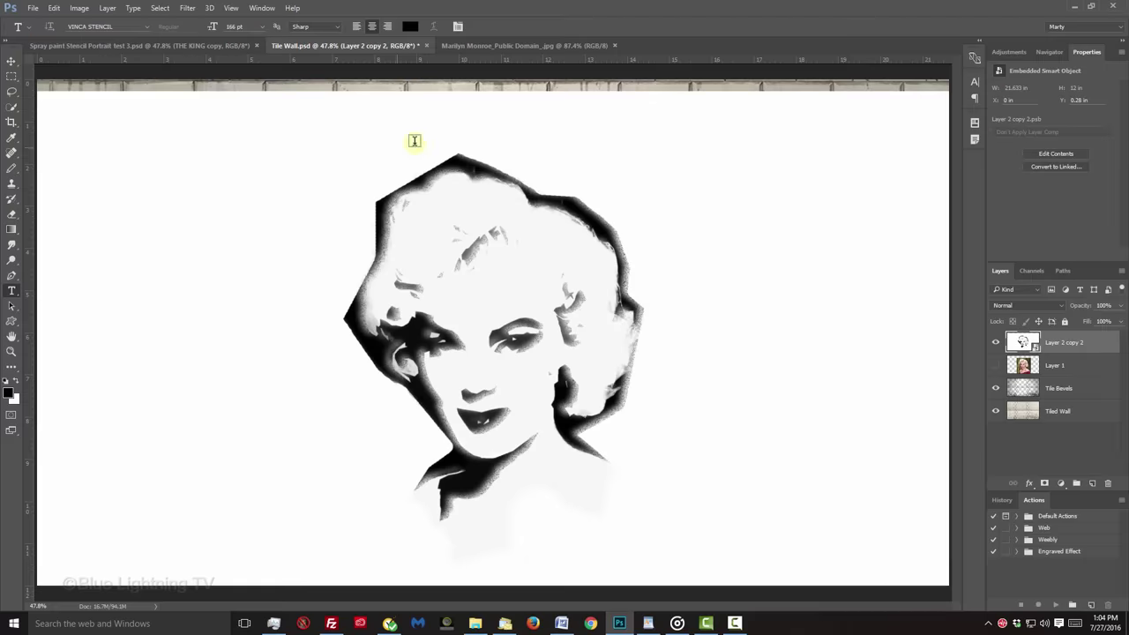
Type NORMA above the portrait and centre it over Marilyn's head.
left_click(457, 132)
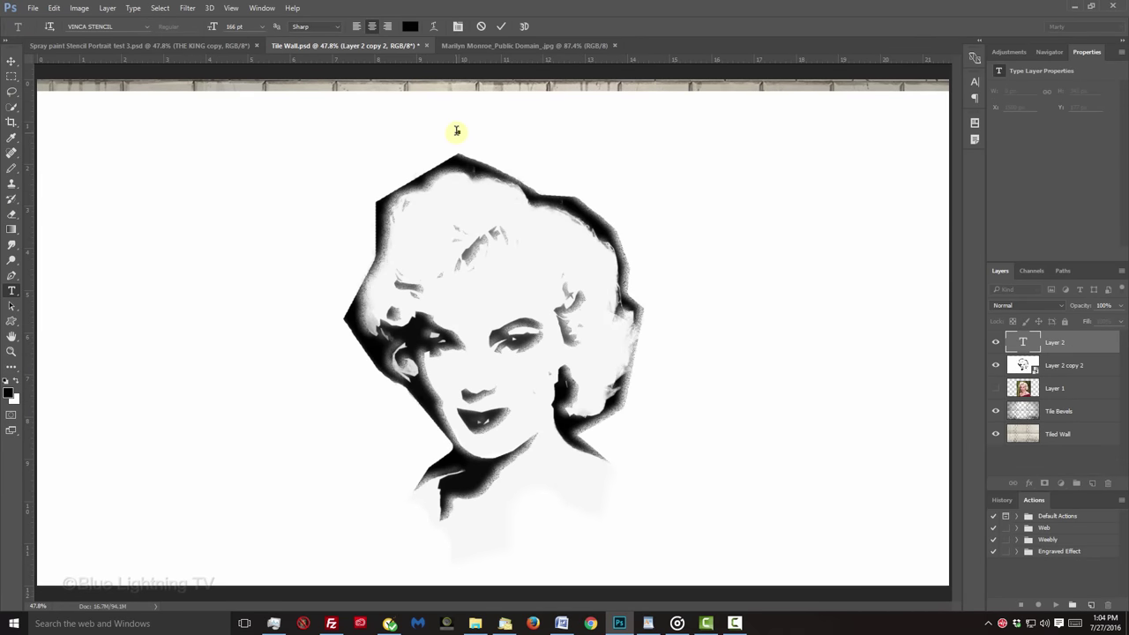
type("NORMA")
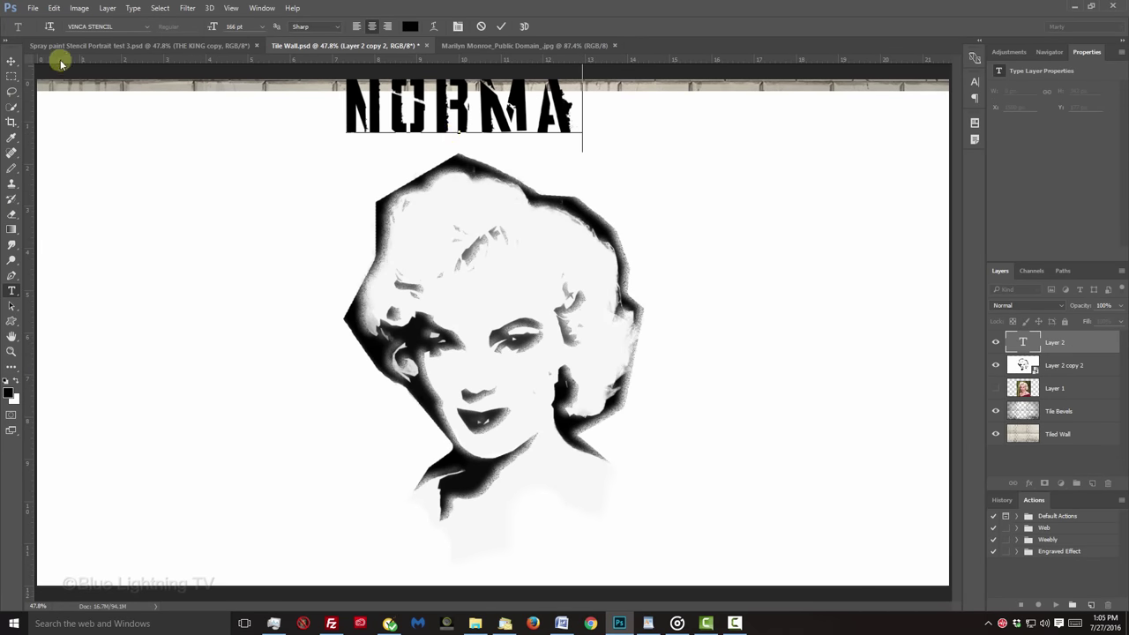
left_click(12, 62)
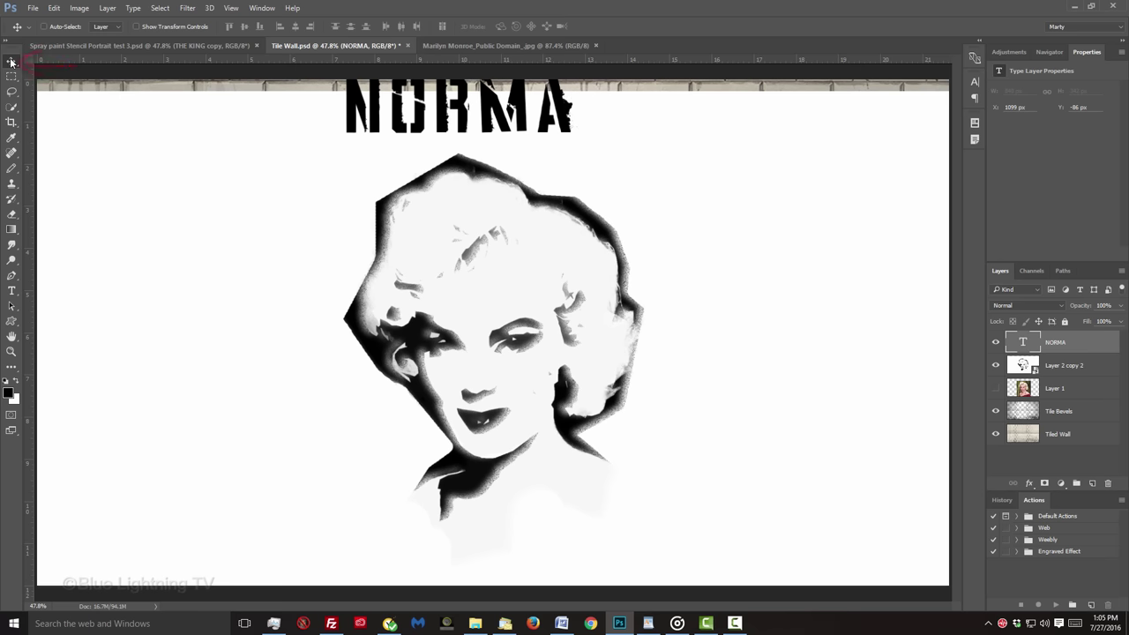
left_click_drag(445, 116, 486, 140)
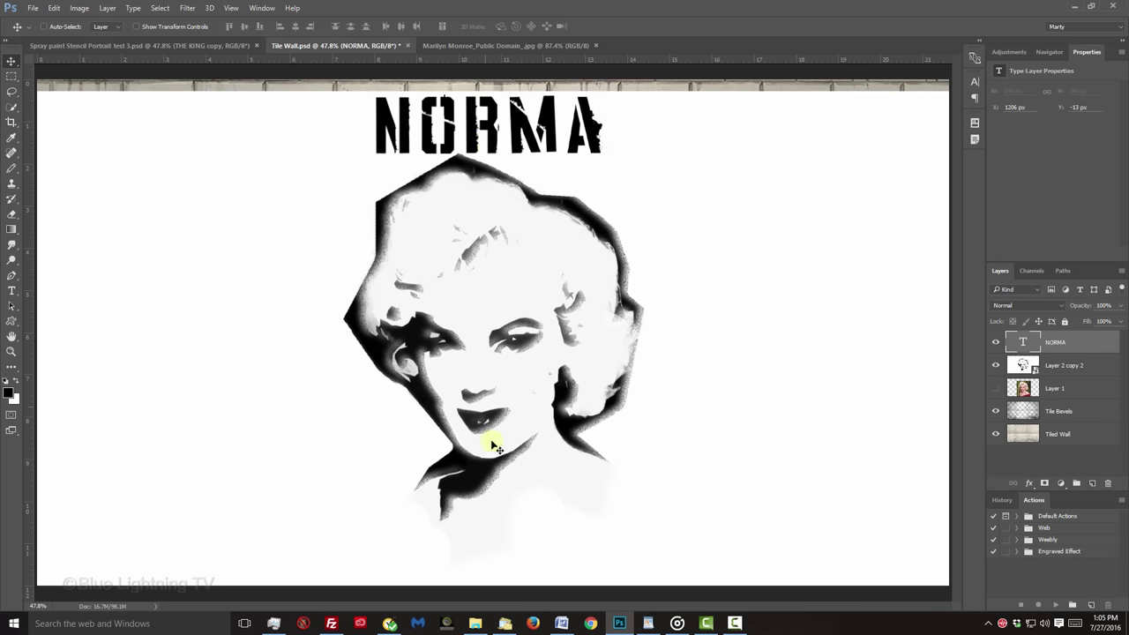
Add JEAN below the portrait, nudge it under her chin, and begin resizing it.
key("t")
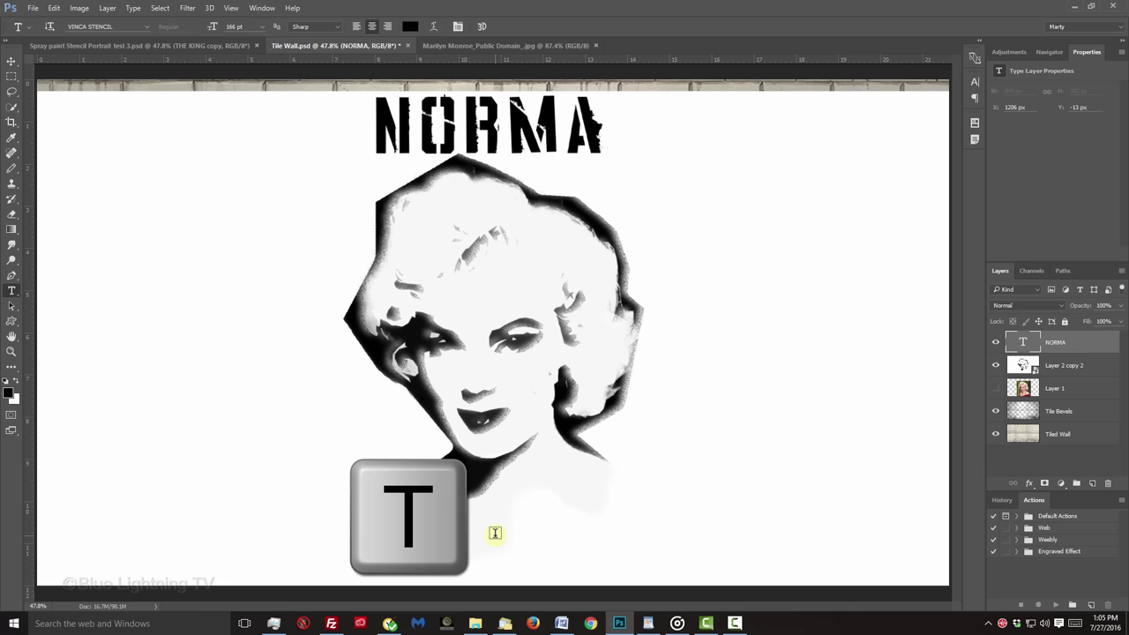
left_click(495, 533)
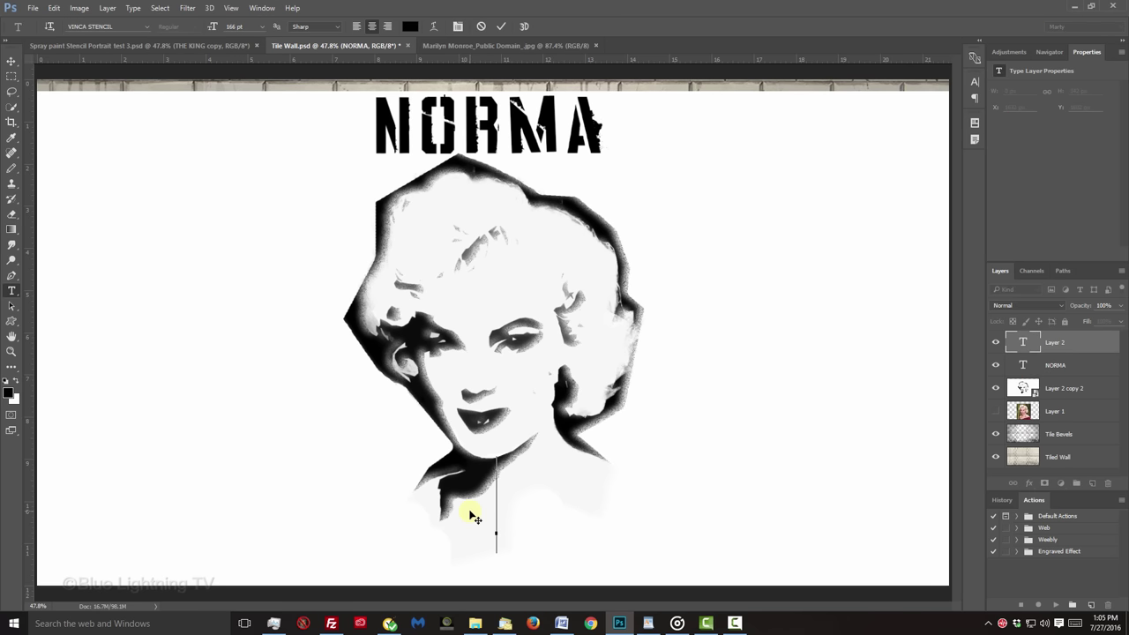
type("JEAN")
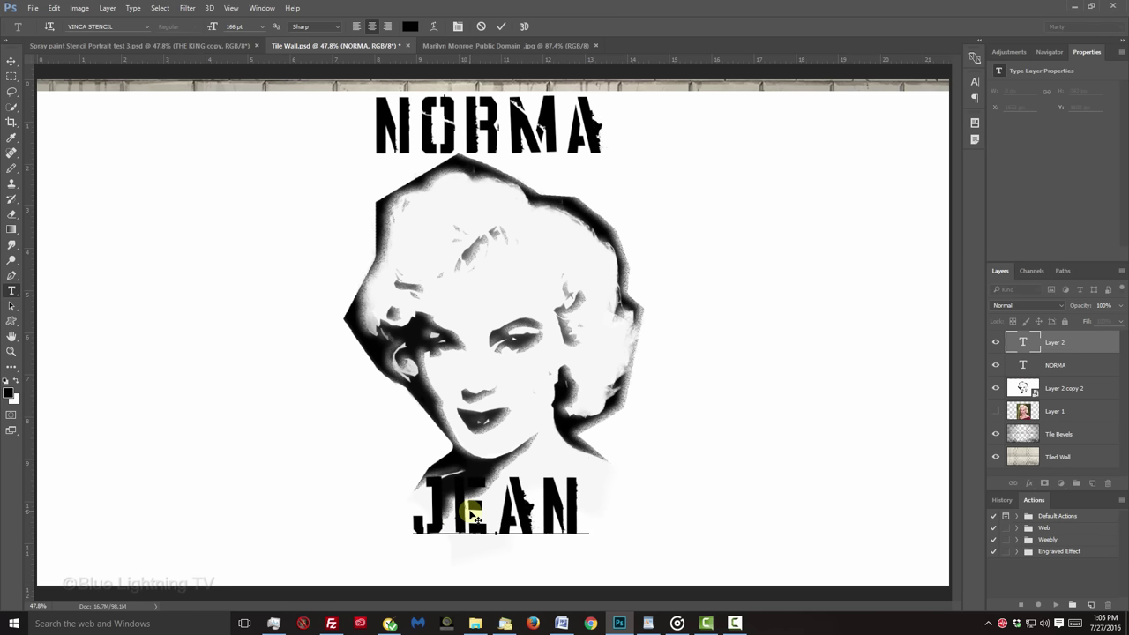
left_click(12, 61)
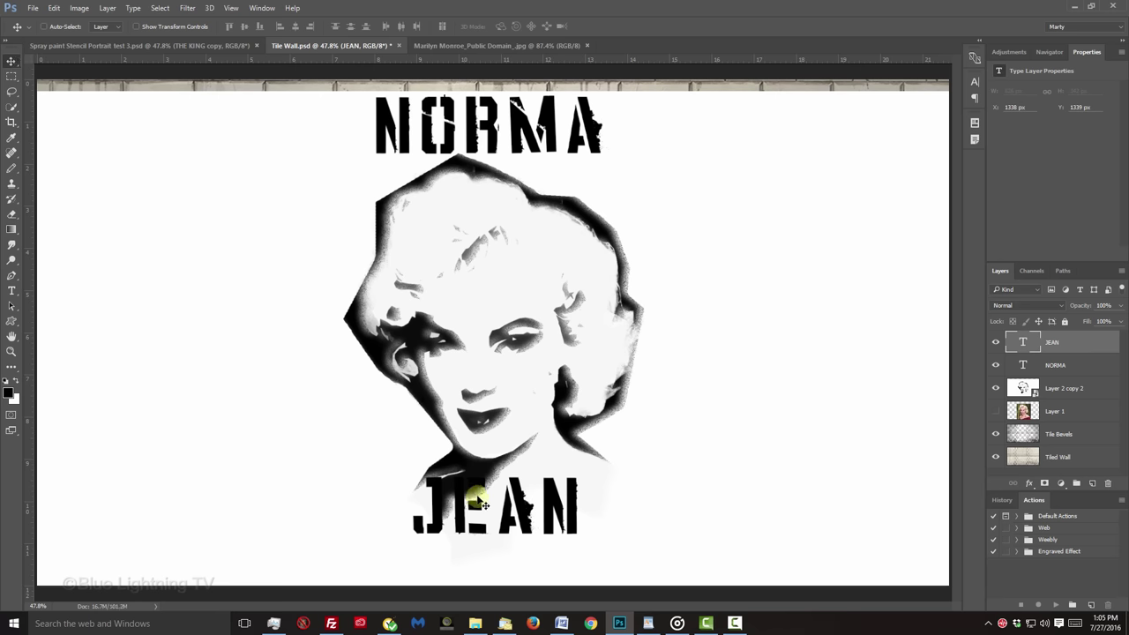
left_click_drag(485, 509, 514, 533)
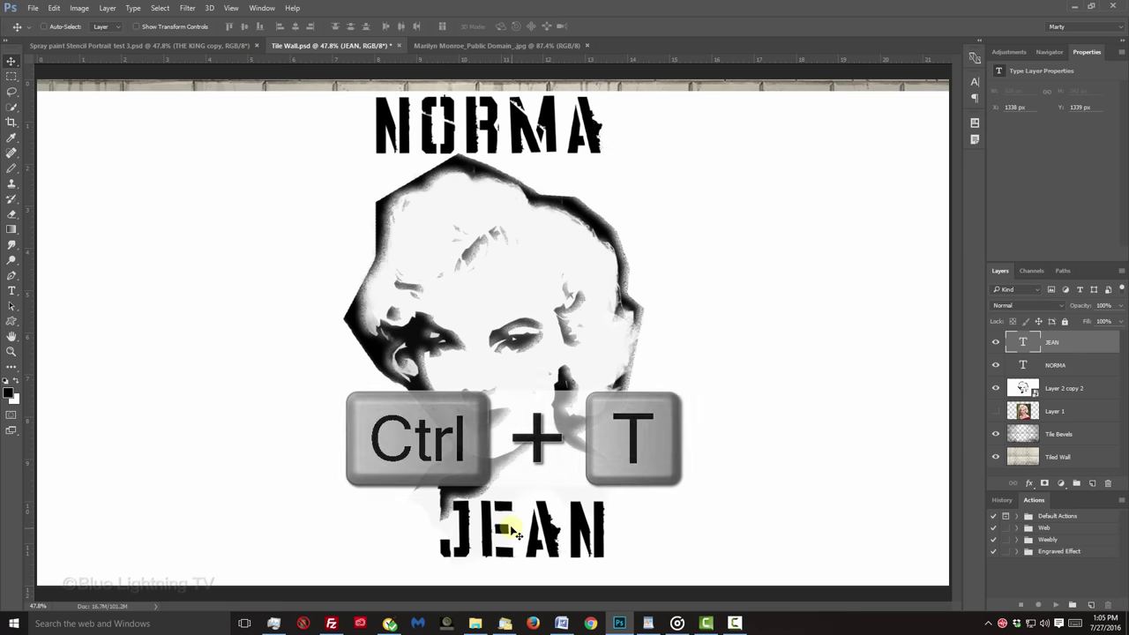
key("ctrl+t")
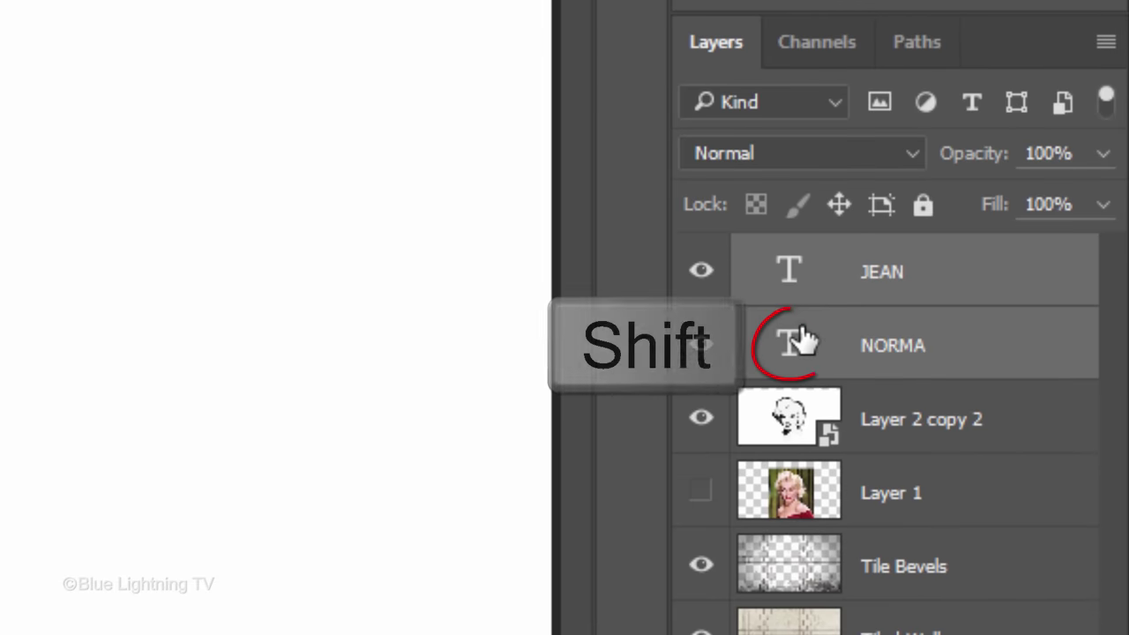
Convert NORMA and JEAN into one smart object and make a Dissolve-mode copy.
left_click(1028, 363, "shift")
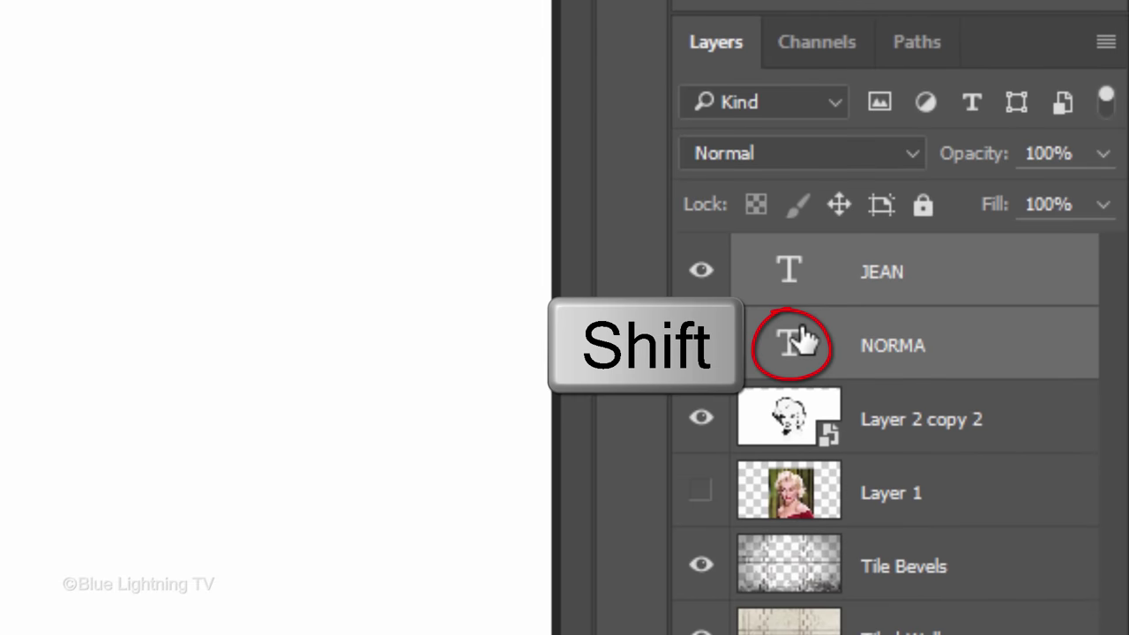
left_click(1107, 42)
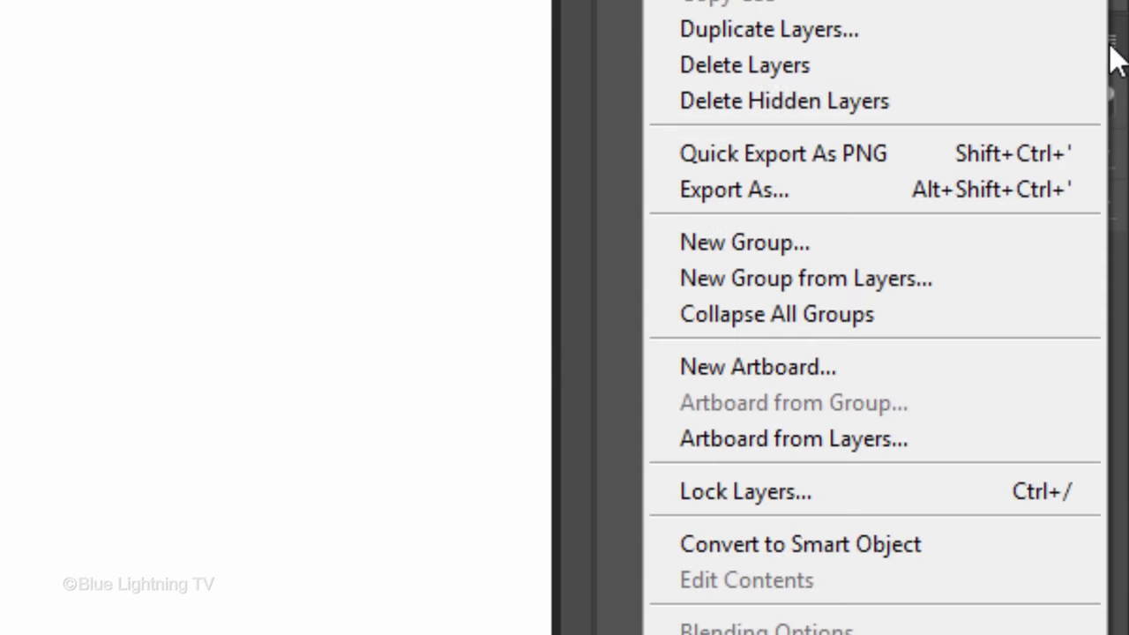
left_click(936, 545)
key("ctrl+j")
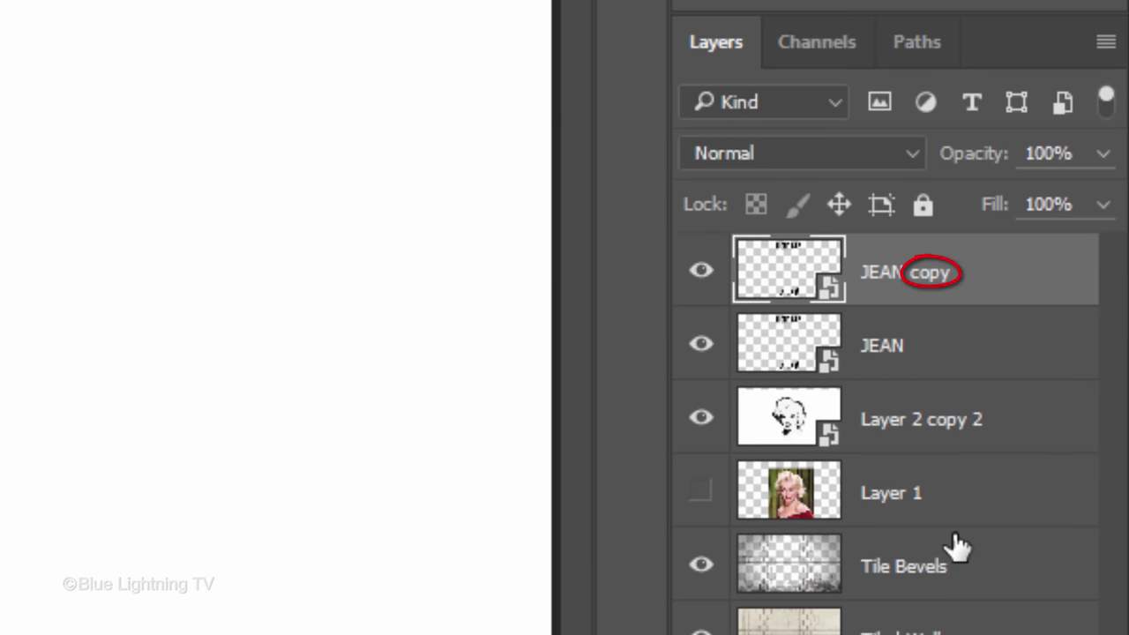
left_click(758, 155)
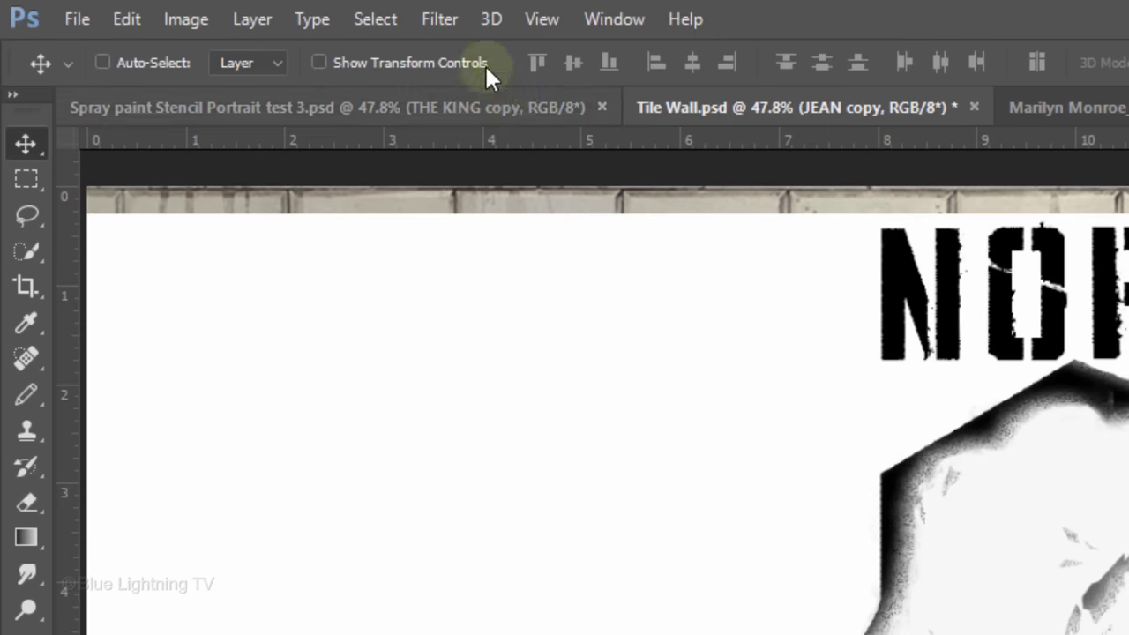
left_click(440, 20)
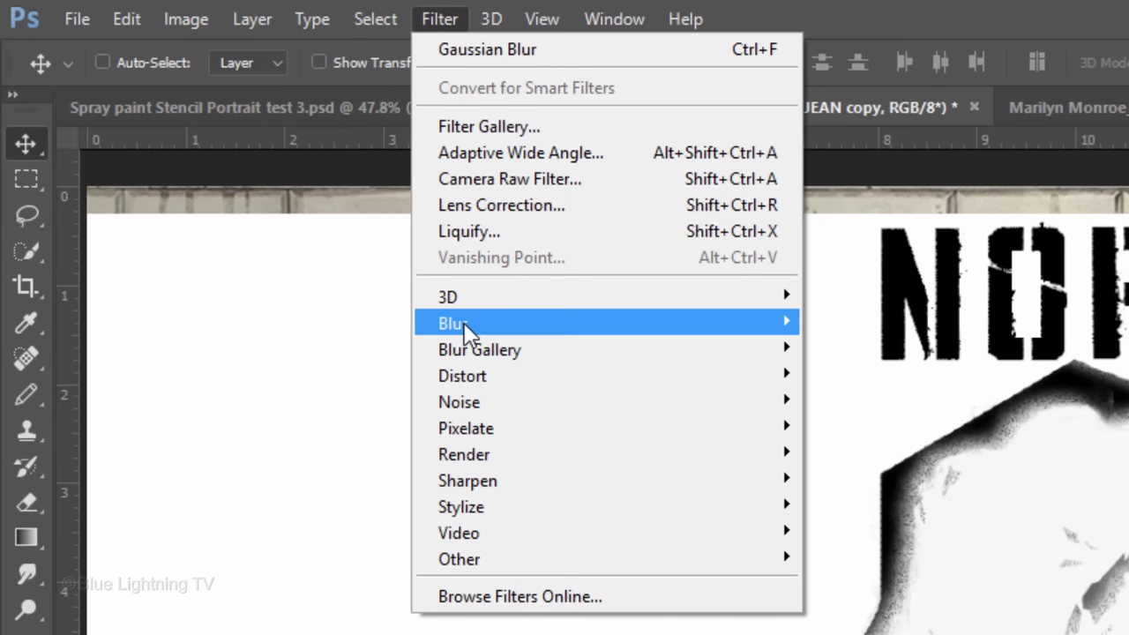
Blur the copy with a 5-pixel Gaussian Blur, then repeat it on the original JEAN.
mouse_move(463, 324)
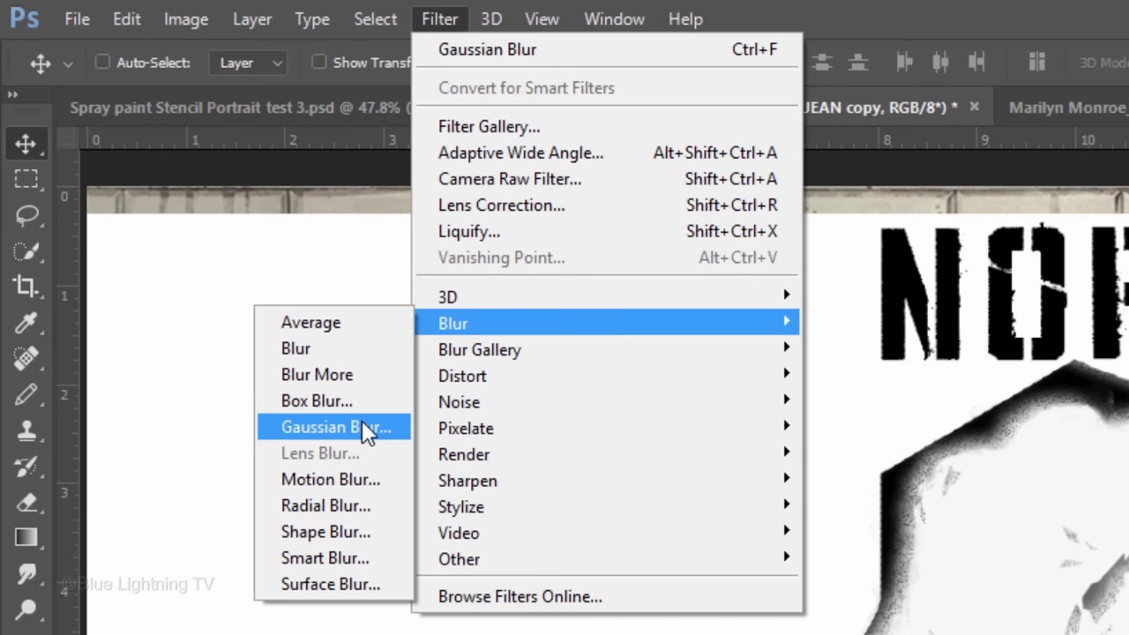
left_click(362, 420)
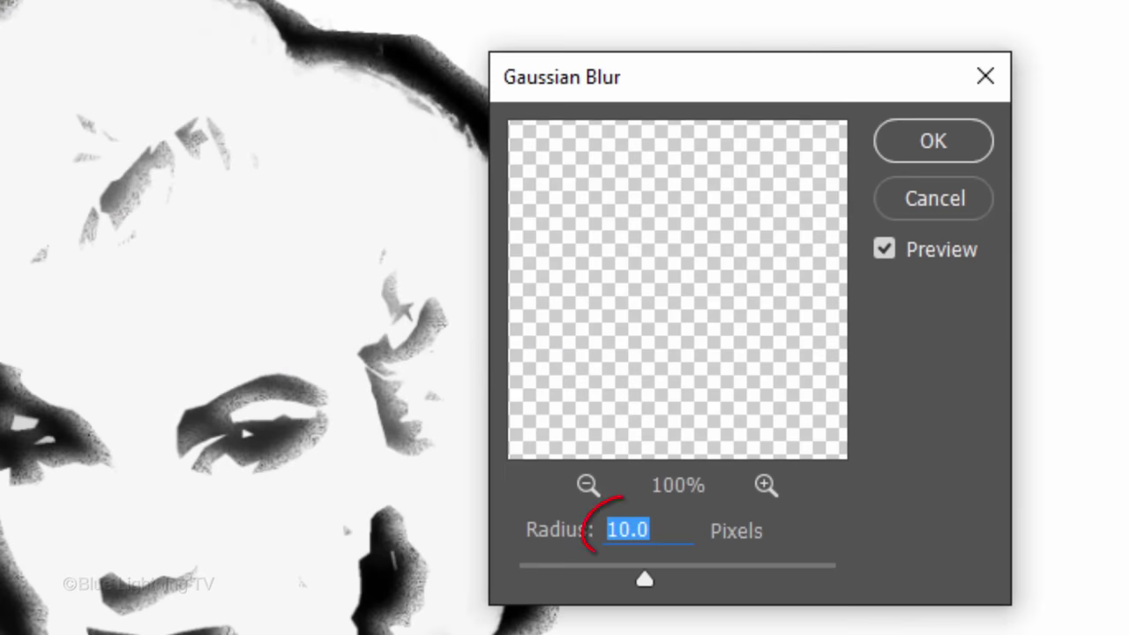
type("5")
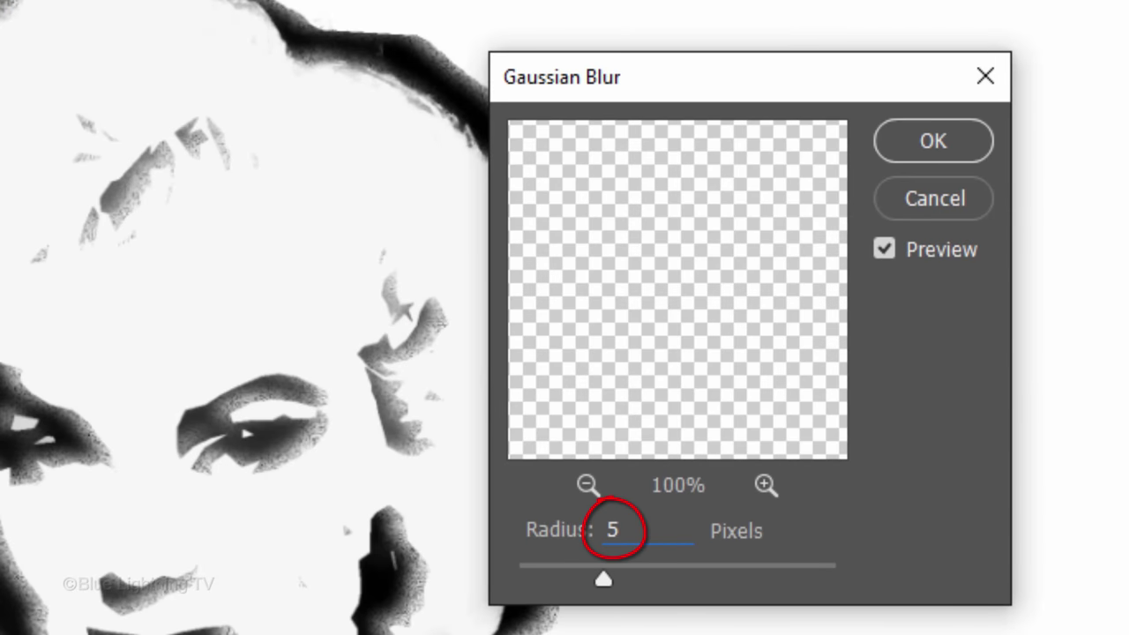
key("Return")
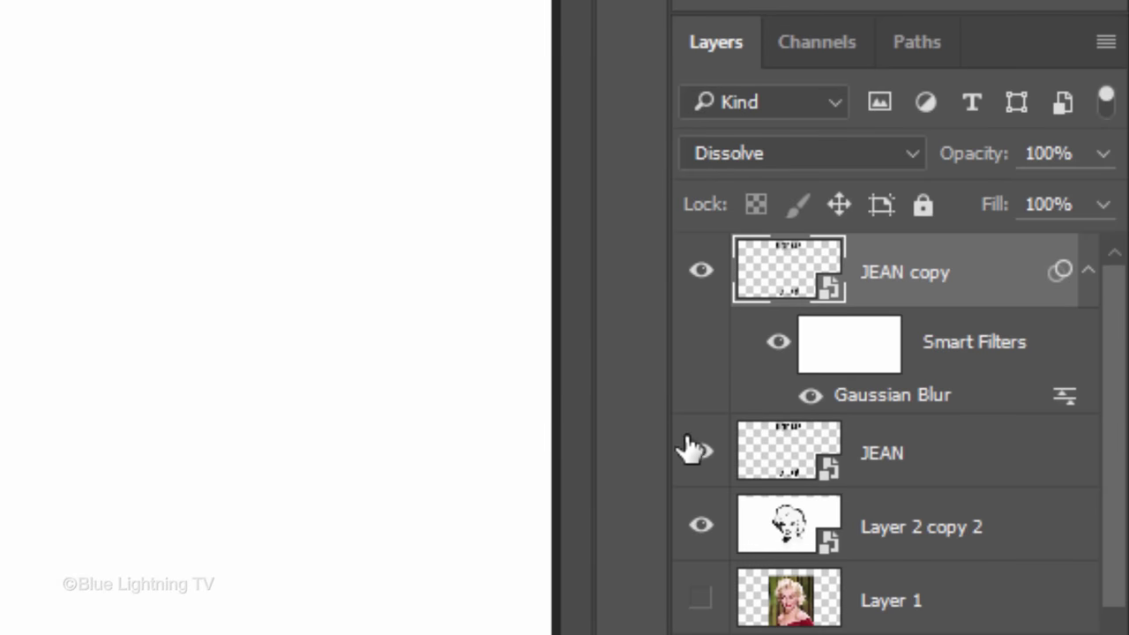
key("shift+alt+n")
left_click(776, 457)
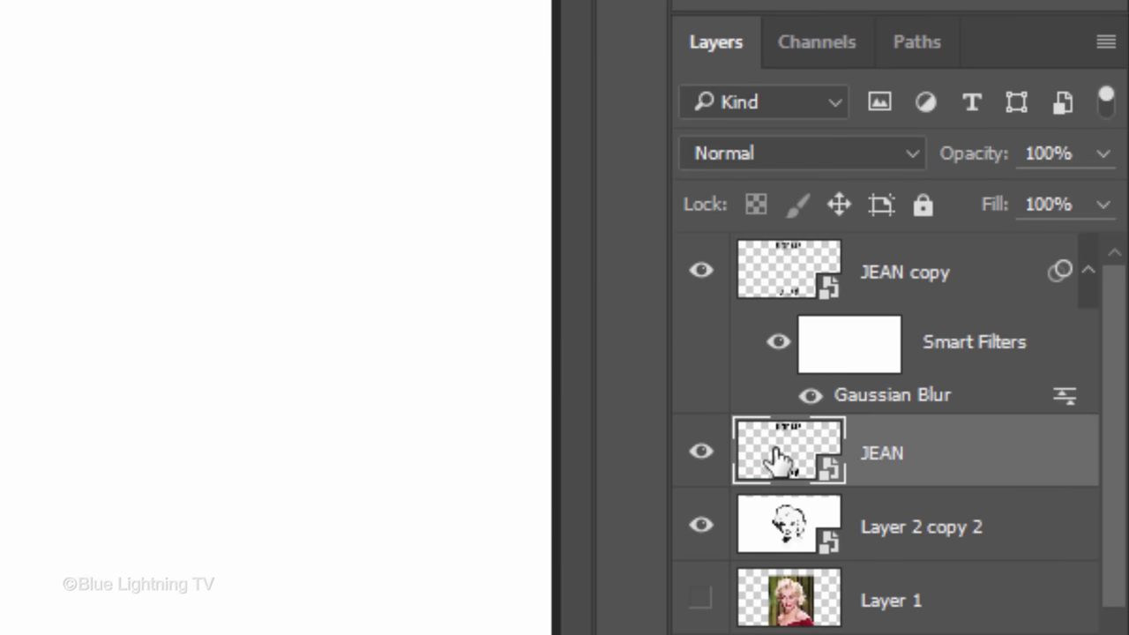
key("ctrl+f")
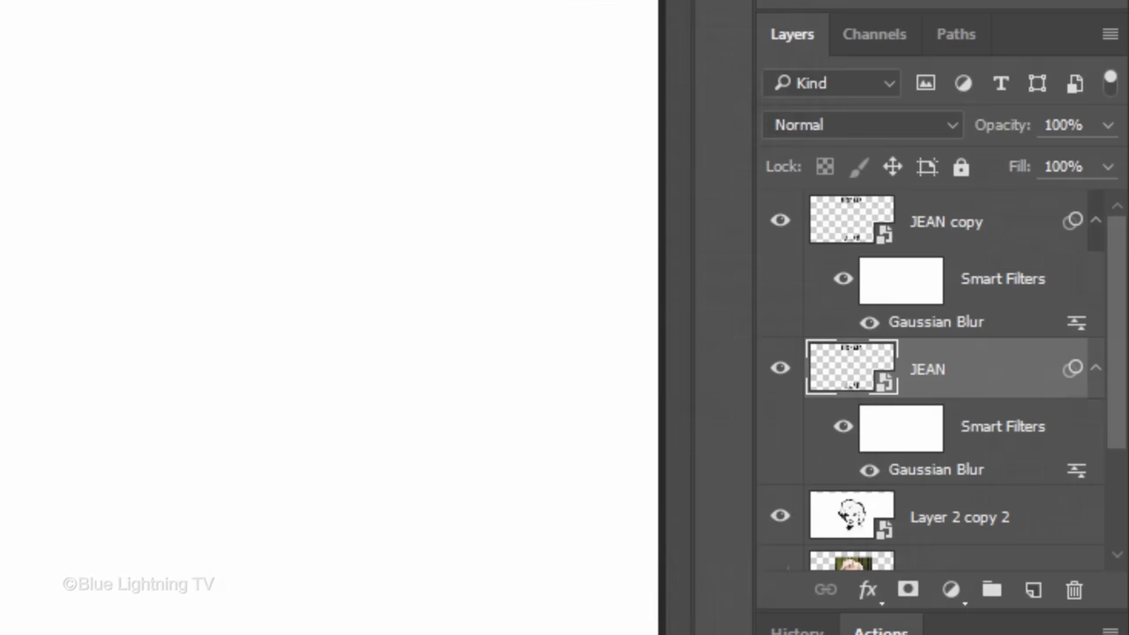
Add a mask to JEAN and set up a soft Brush with 0% hardness.
left_click(907, 593)
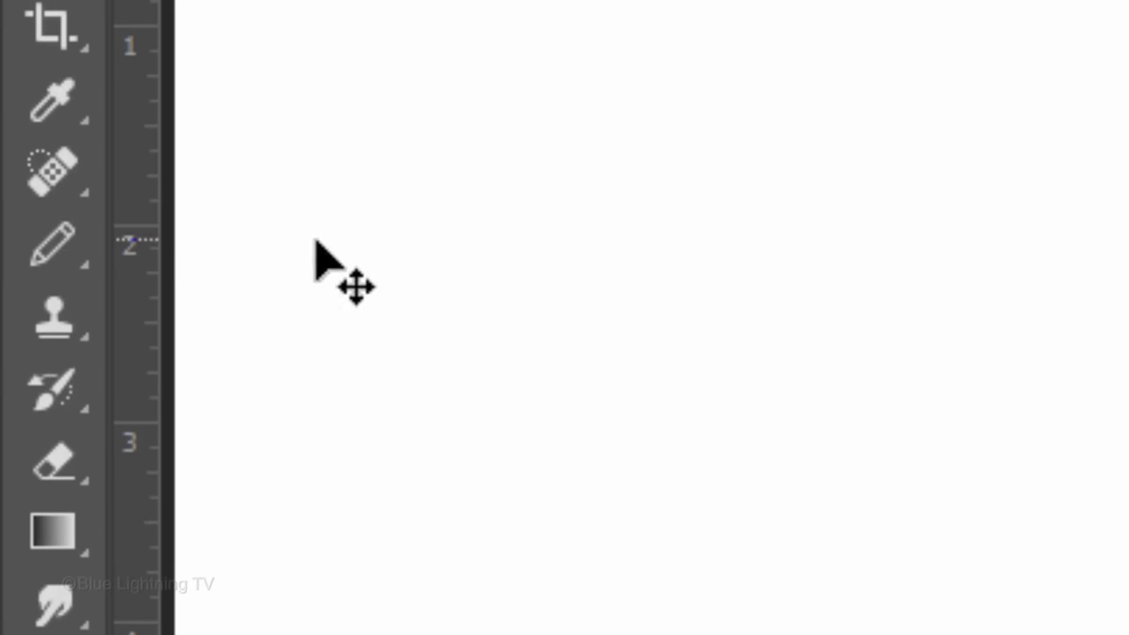
right_click(59, 236)
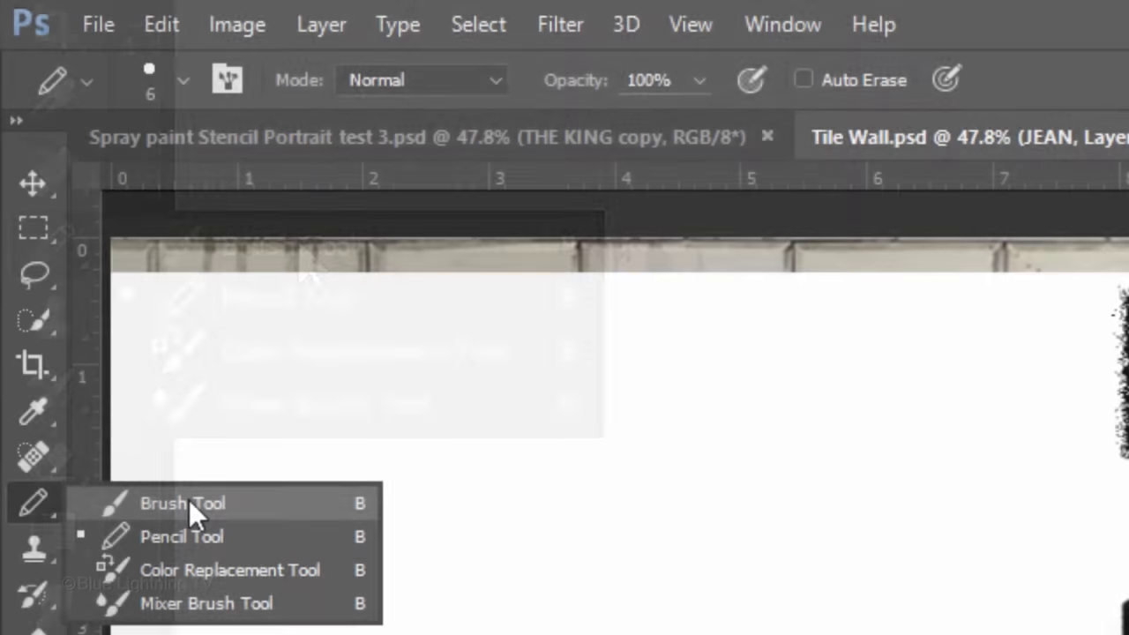
left_click(300, 251)
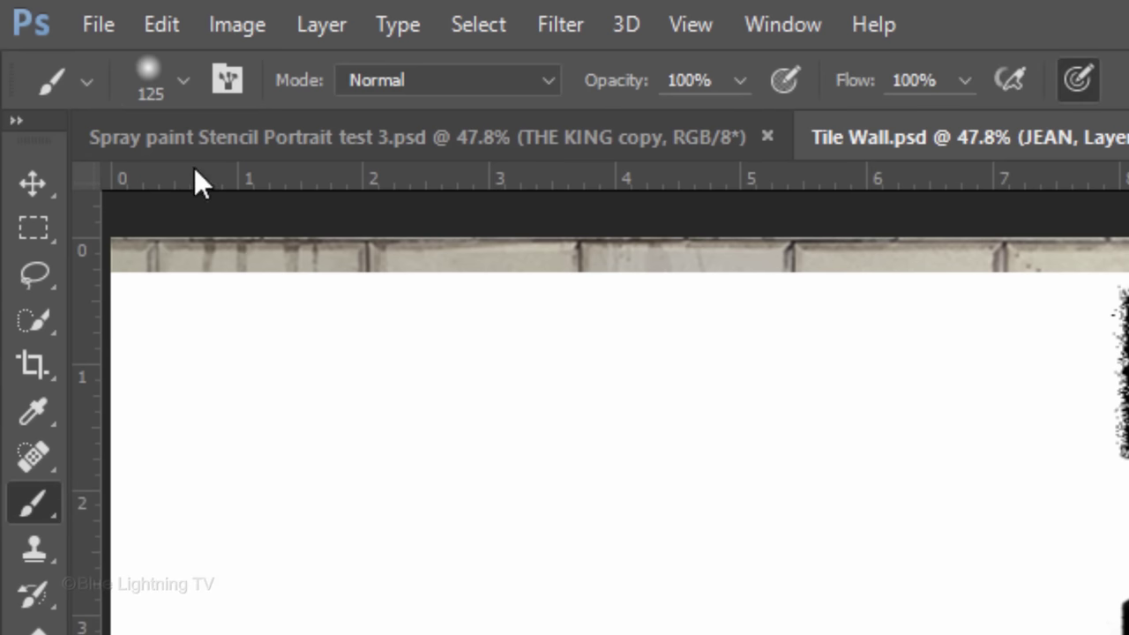
left_click(183, 80)
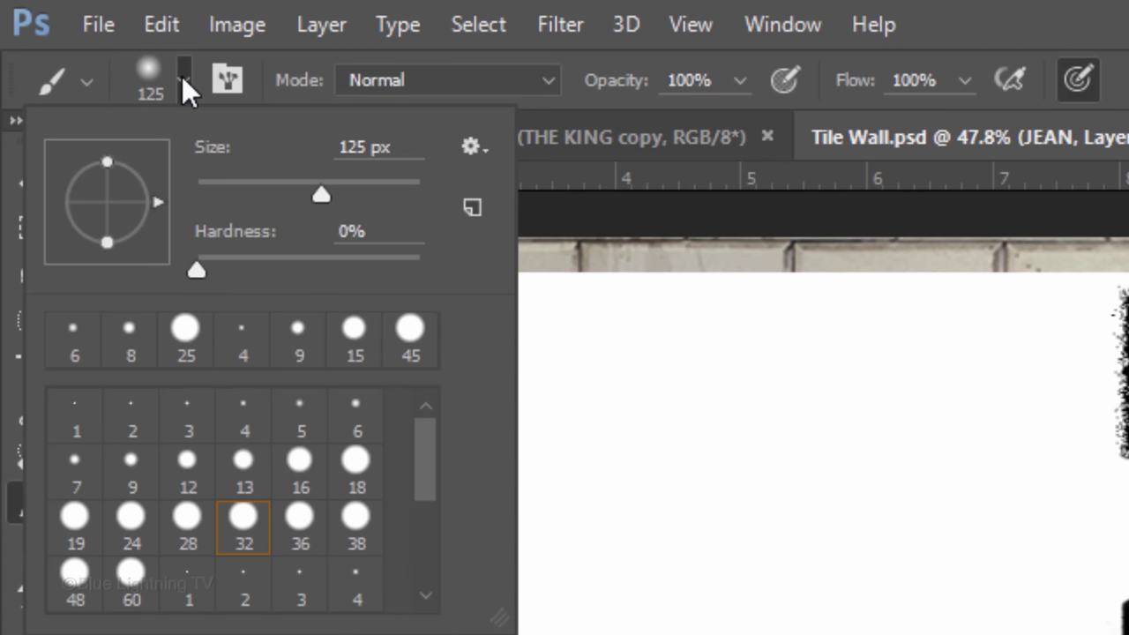
key("Return")
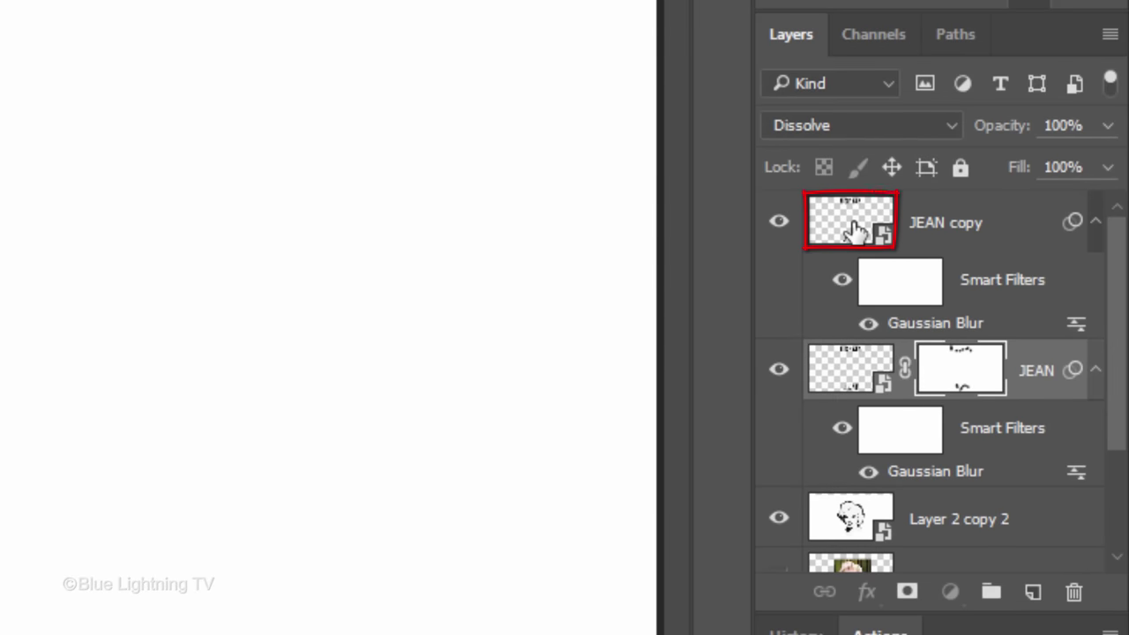
Add a mask to JEAN copy and set brush opacity to 50%.
left_click(854, 231)
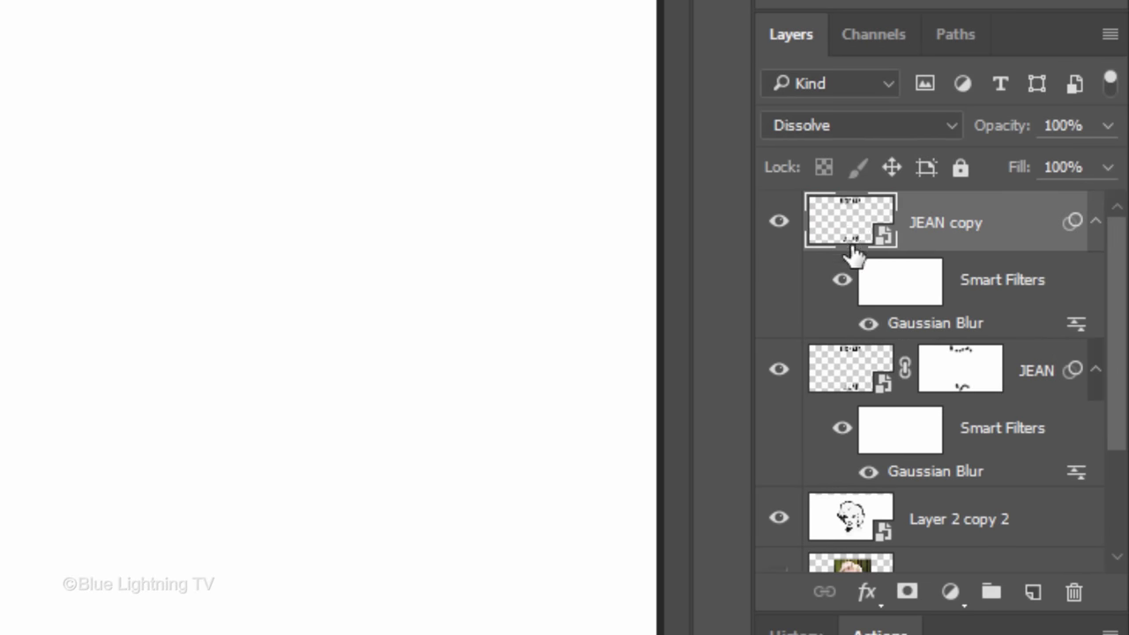
left_click(907, 593)
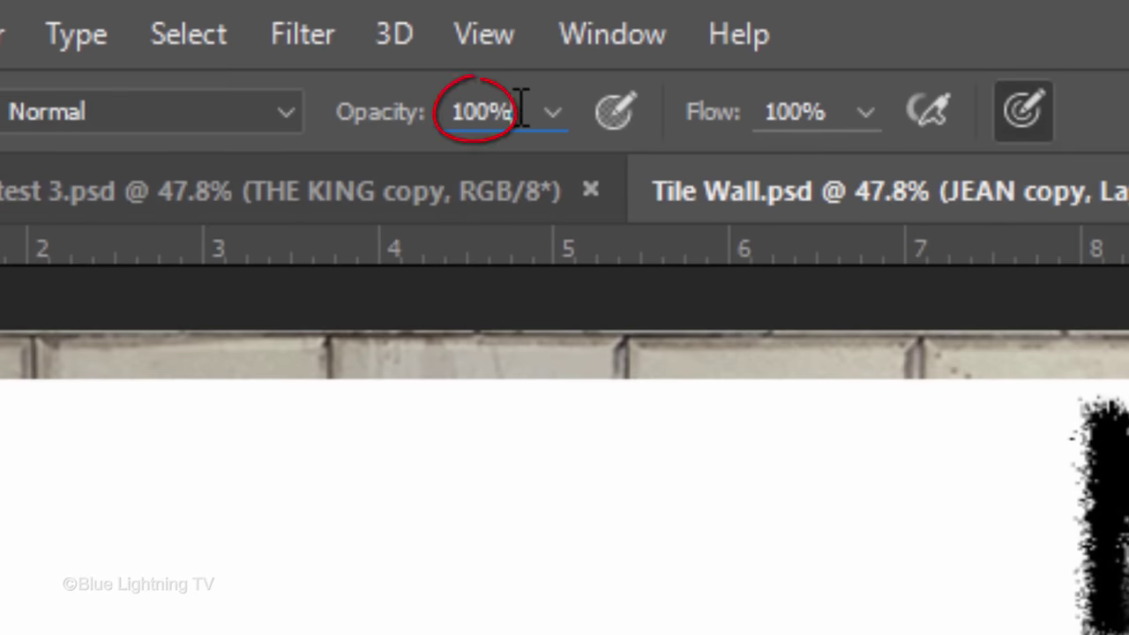
type("50")
key("Return")
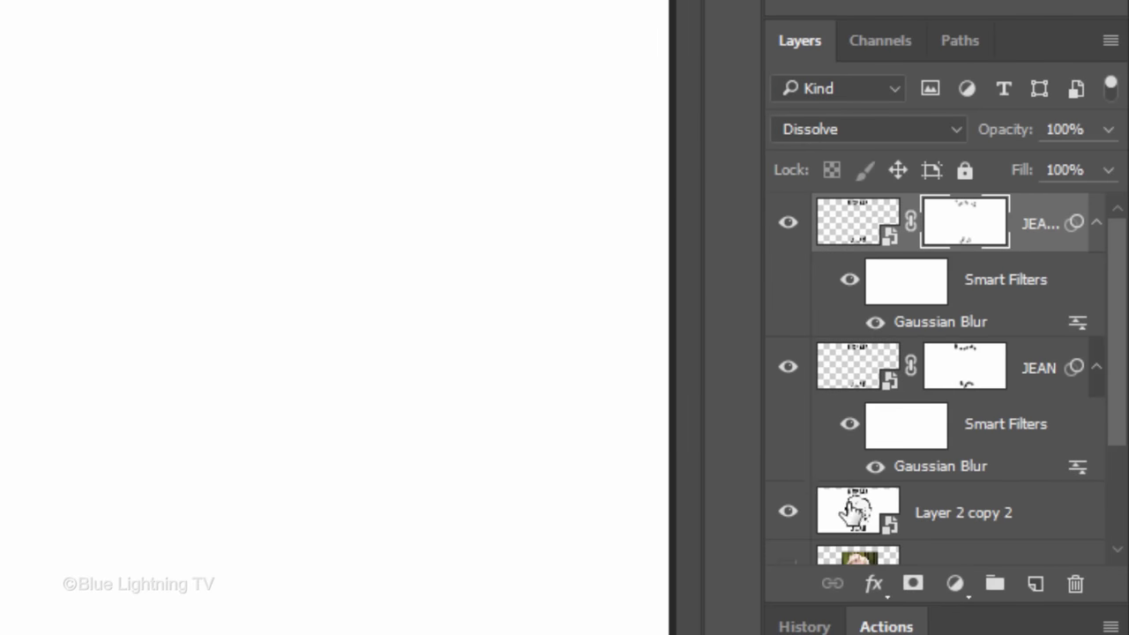
Merge Layer 2 copy 2 and both JEAN layers, set Multiply, and move below Tile Bevels.
left_click(855, 511, "shift")
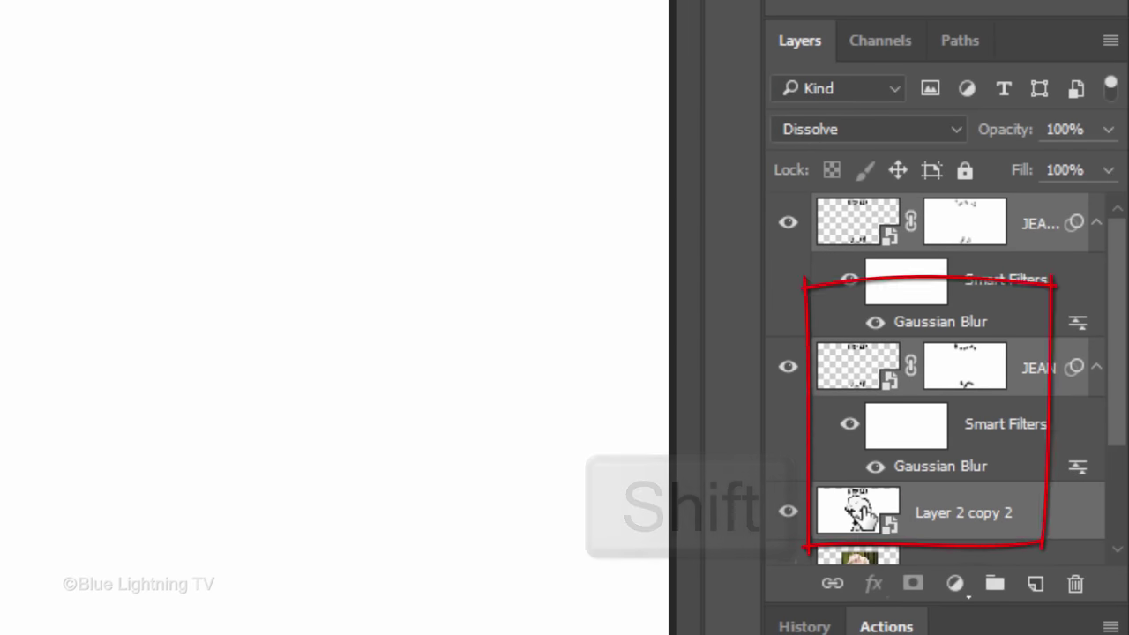
left_click(1111, 42)
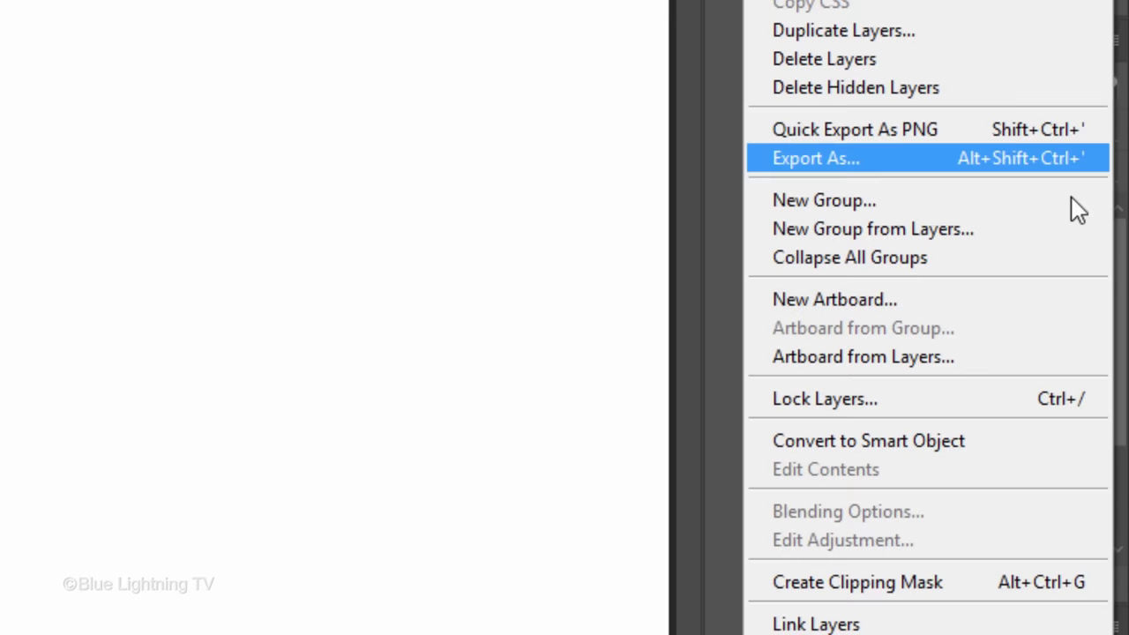
left_click(975, 450)
left_click(859, 131)
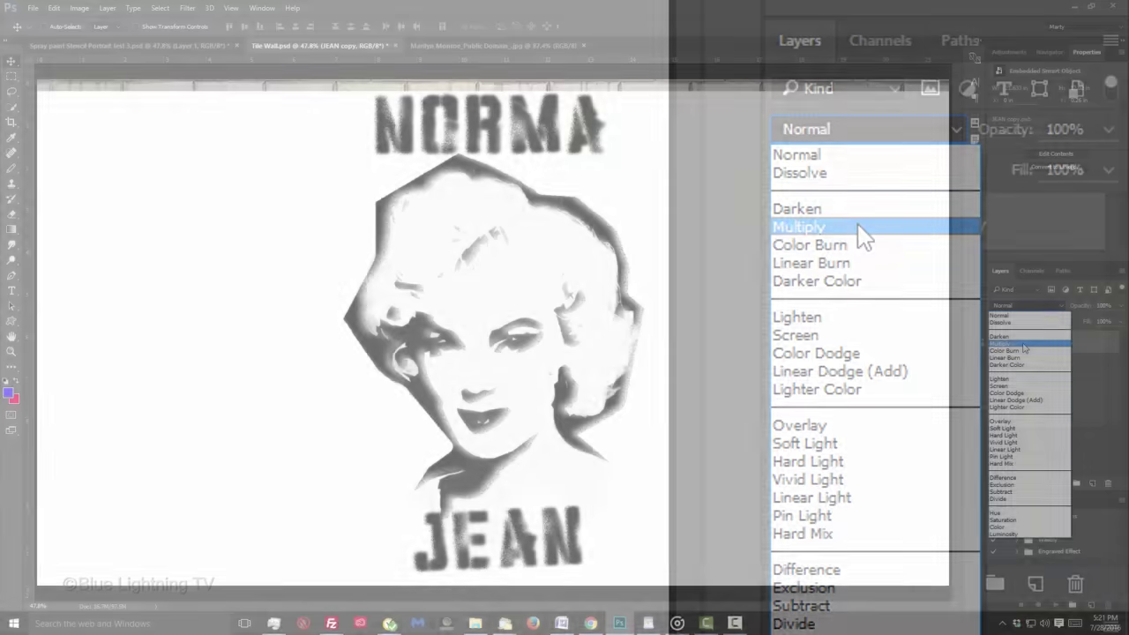
left_click(858, 229)
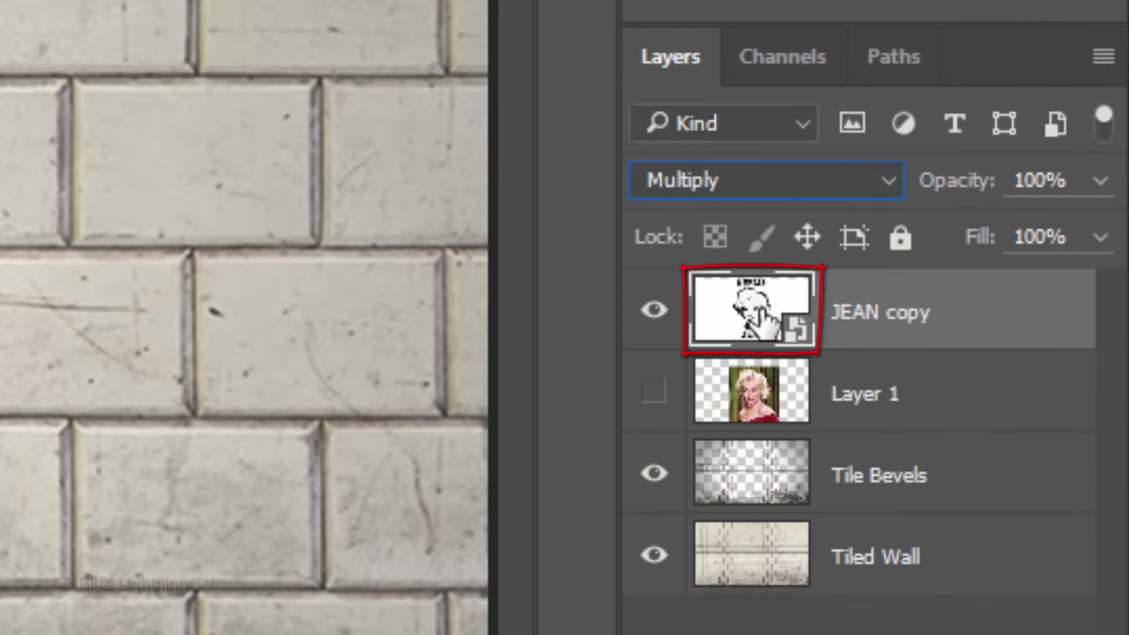
left_click_drag(749, 311, 769, 529)
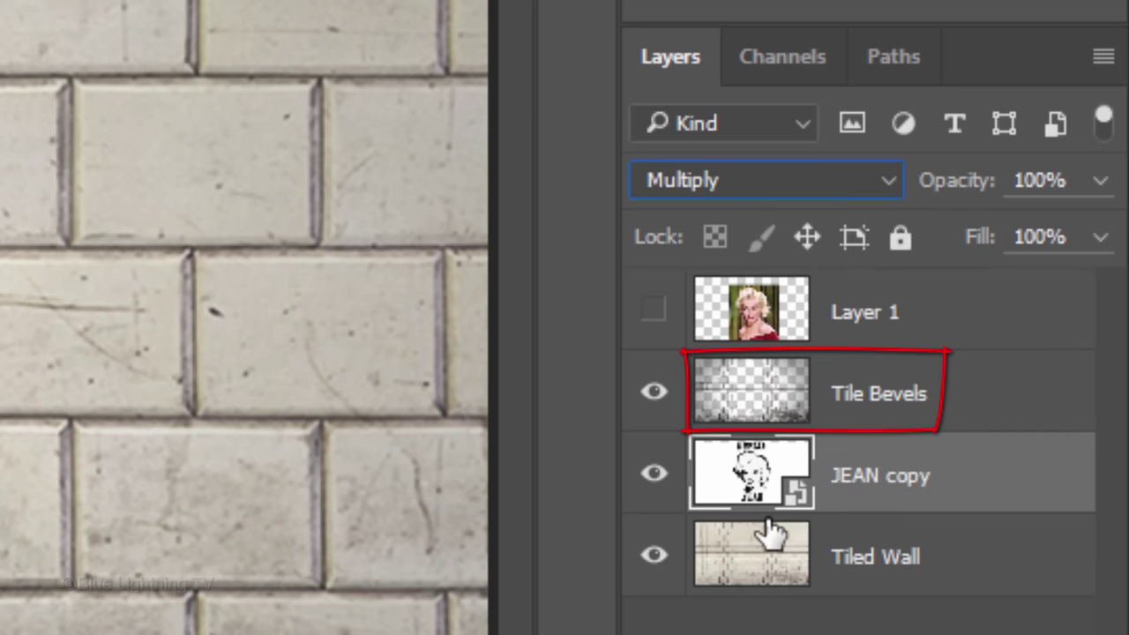